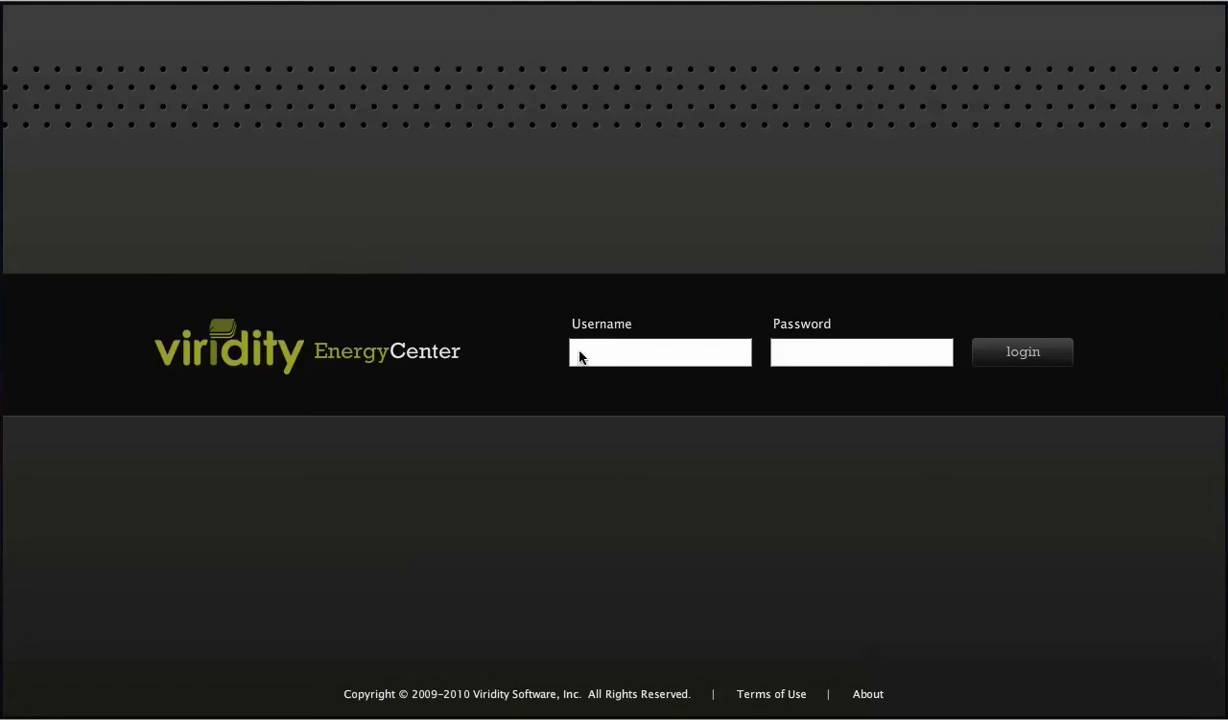
Sign in to EnergyCenter with the administrator username and password to reach the Dashboard
{"action": "type", "text": "admin"}
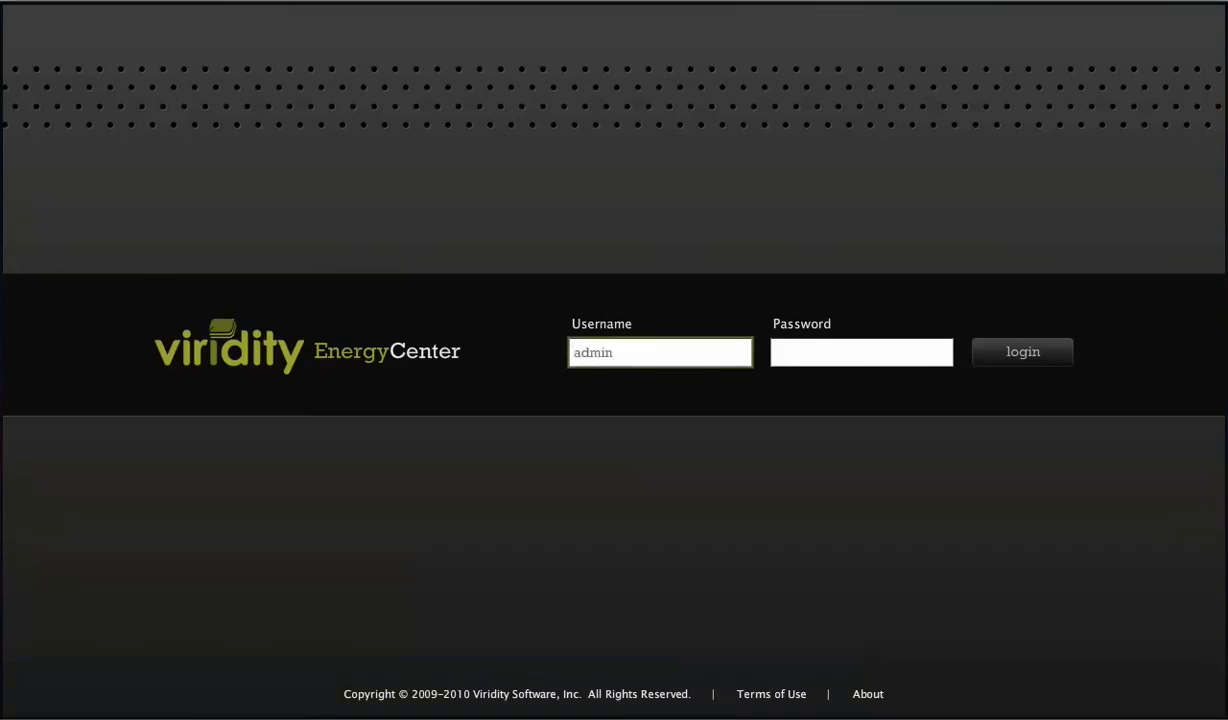
{"action": "key", "text": "Tab"}
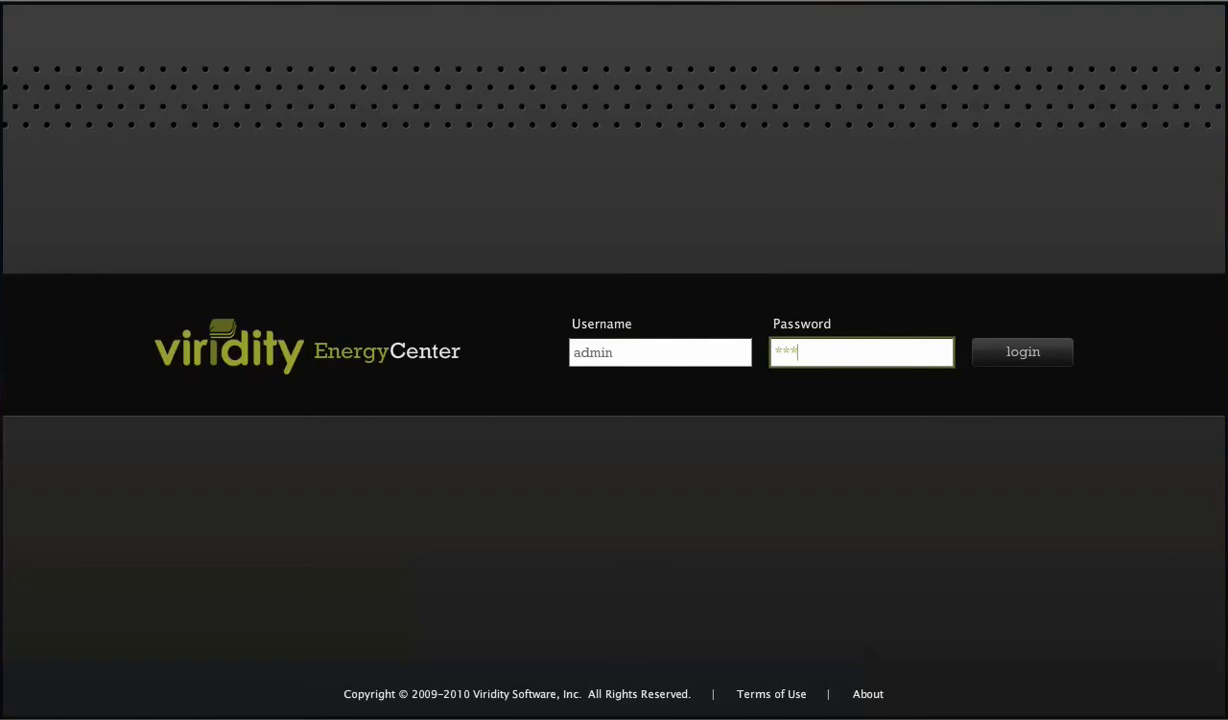
{"action": "left_click", "coordinate": [1005, 358]}
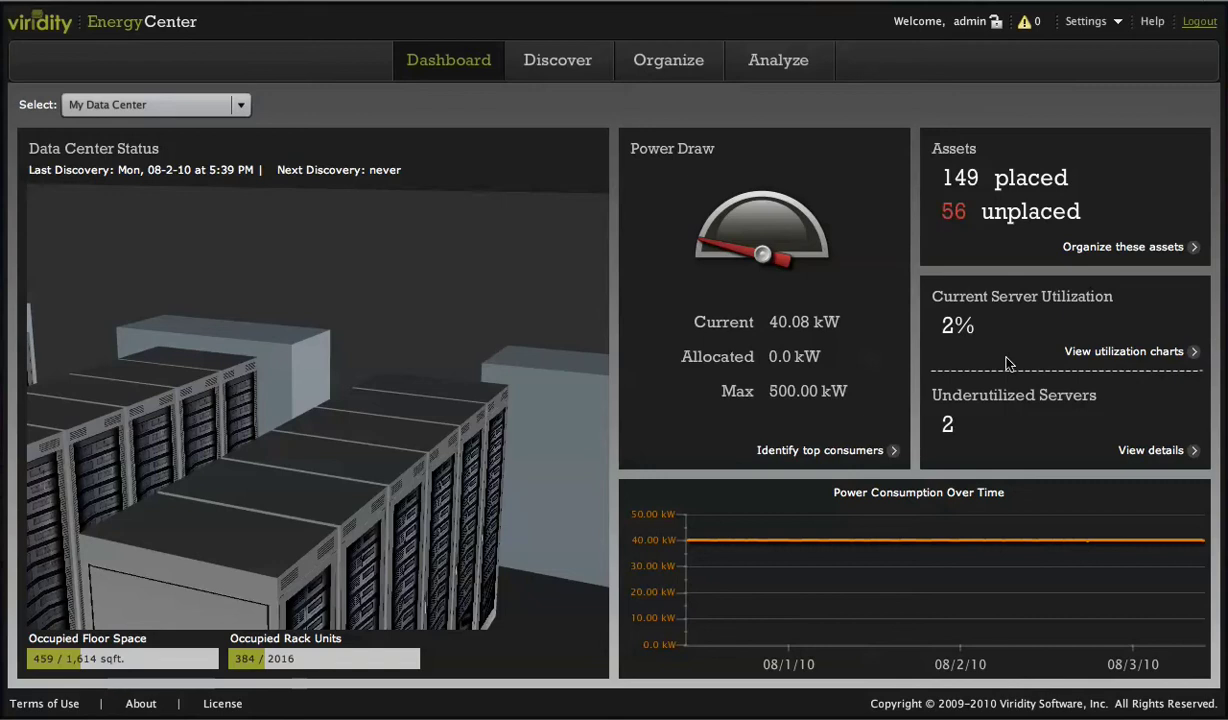
Create a new discovery named 'Data Center 2' covering IP range 172.50.0.1 to 172.50.0.254
{"action": "left_click", "coordinate": [571, 63]}
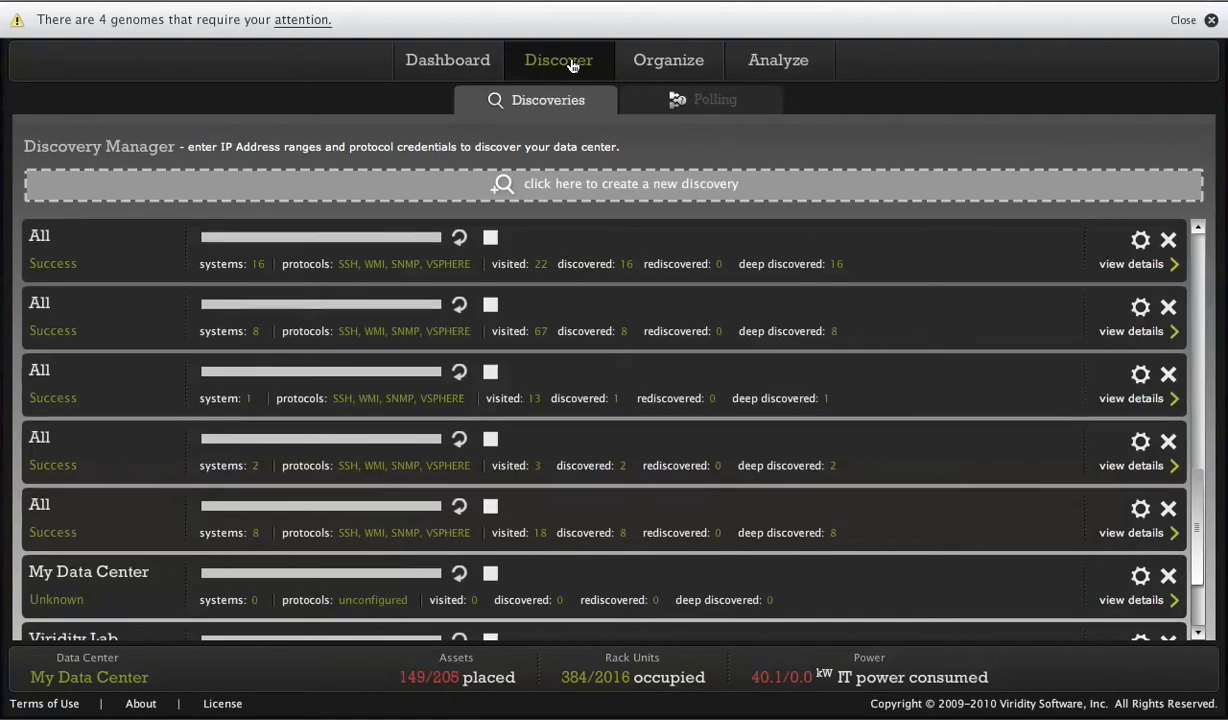
{"action": "left_click", "coordinate": [560, 190]}
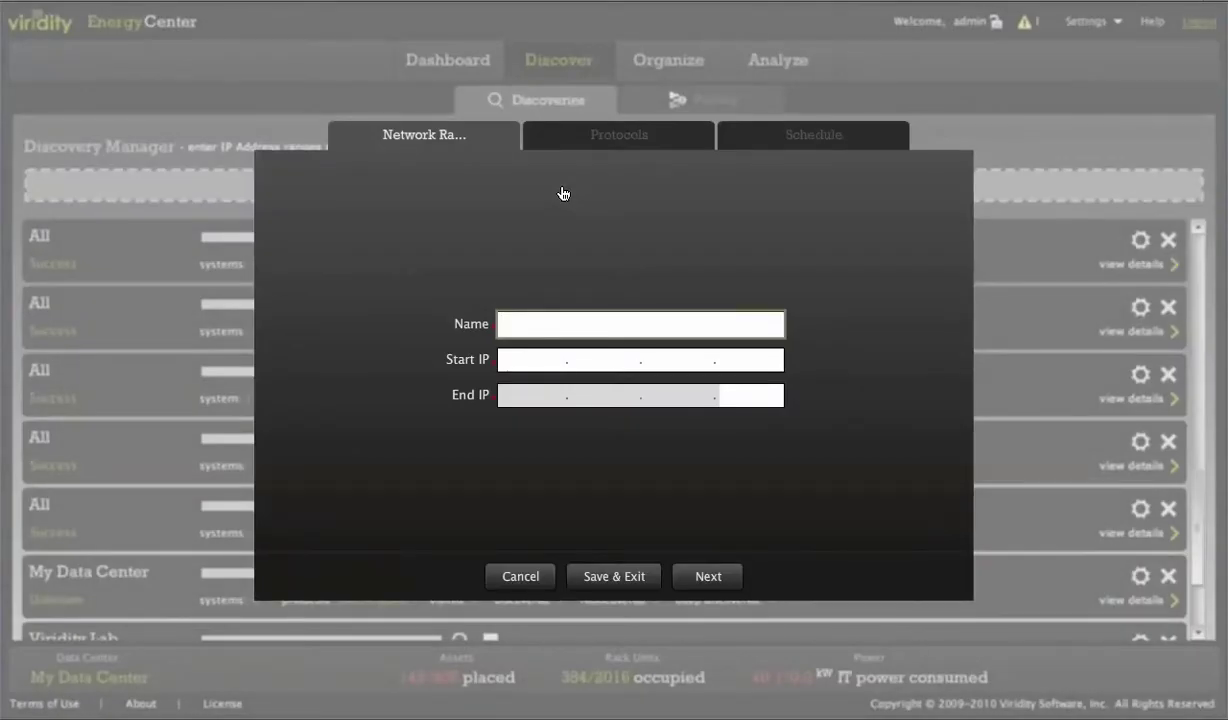
{"action": "type", "text": "Data Center 2"}
{"action": "key", "text": "Tab"}
{"action": "type", "text": "172"}
{"action": "key", "text": "Tab"}
{"action": "type", "text": "50"}
{"action": "key", "text": "Tab"}
{"action": "type", "text": "0"}
{"action": "key", "text": "Tab"}
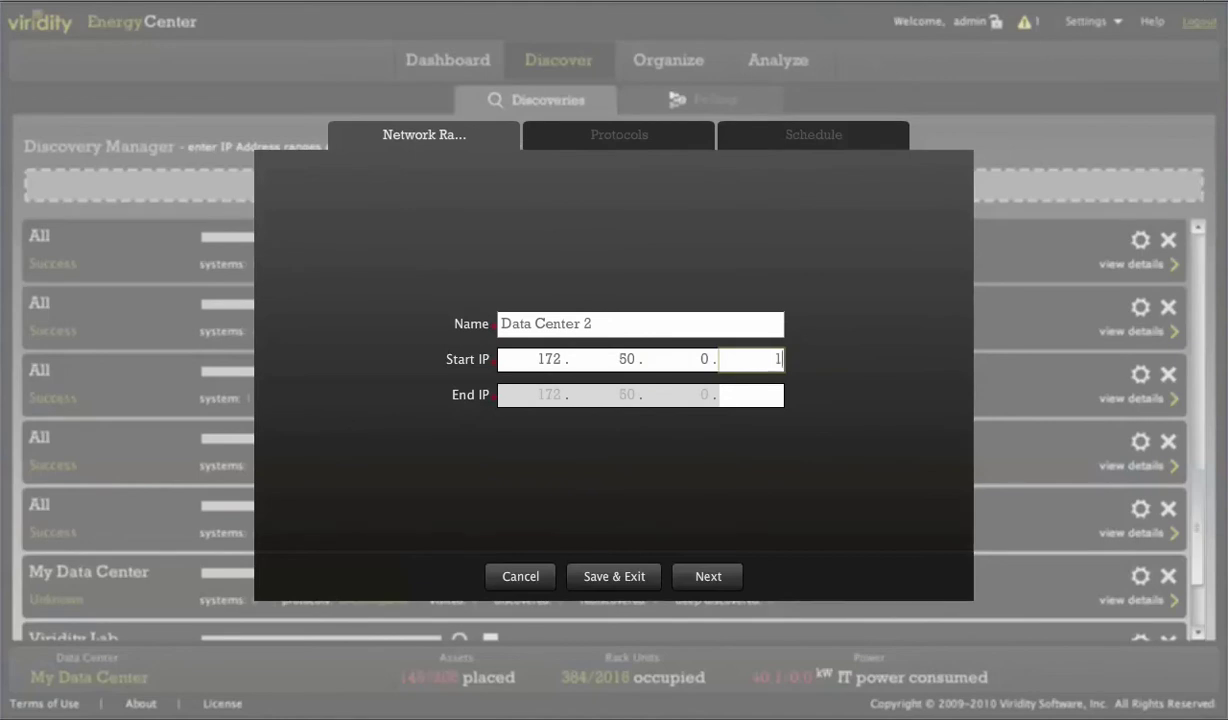
{"action": "type", "text": "1"}
{"action": "key", "text": "Tab"}
{"action": "type", "text": "254"}
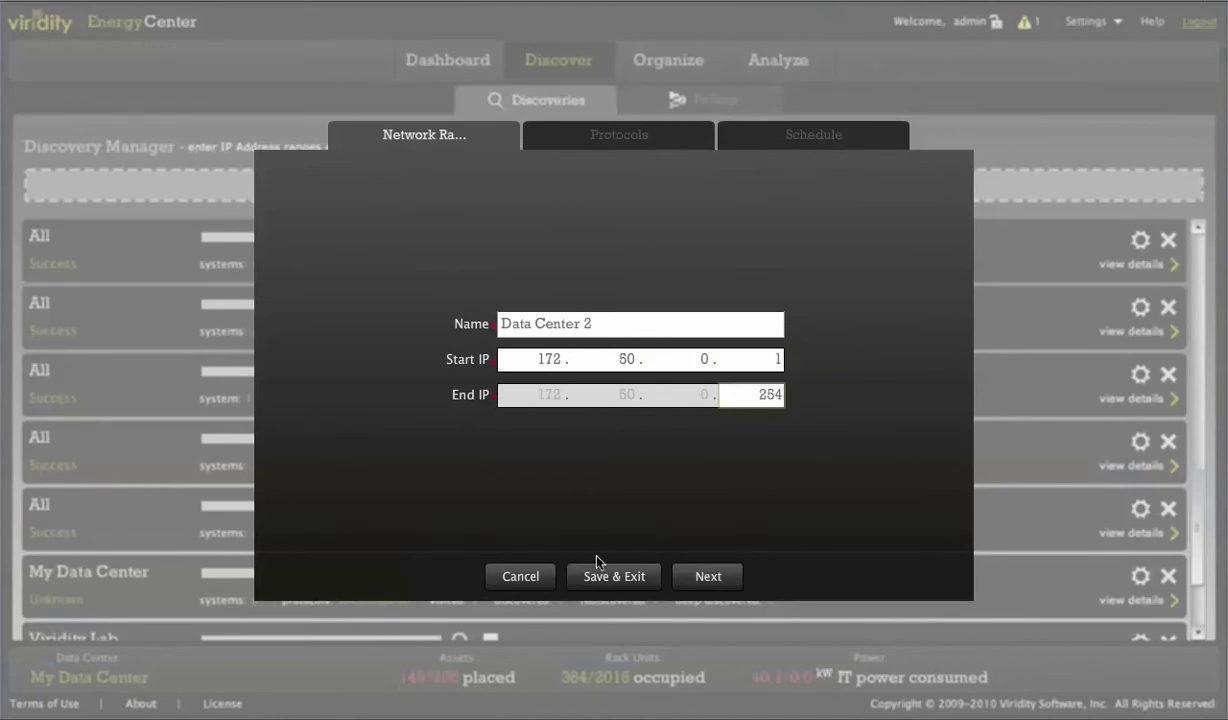
Enable WMI, SNMP, SSH and VMware scanning for the discovery
{"action": "left_click", "coordinate": [622, 138]}
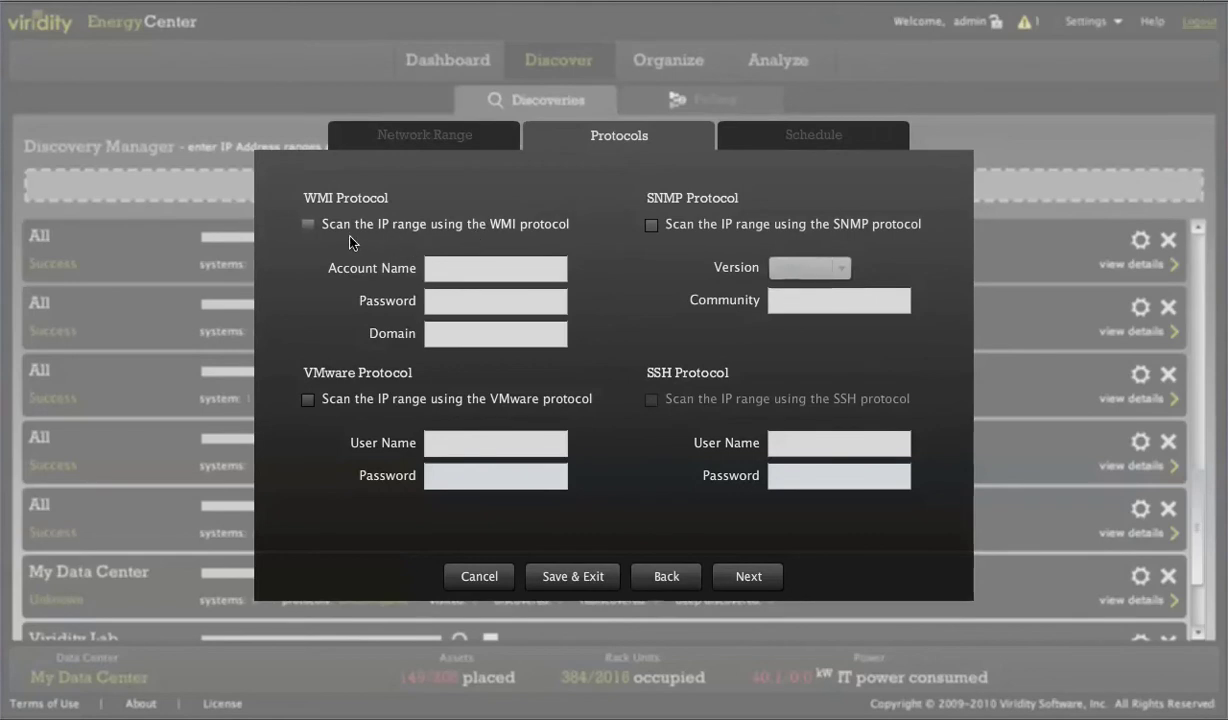
{"action": "left_click", "coordinate": [307, 225]}
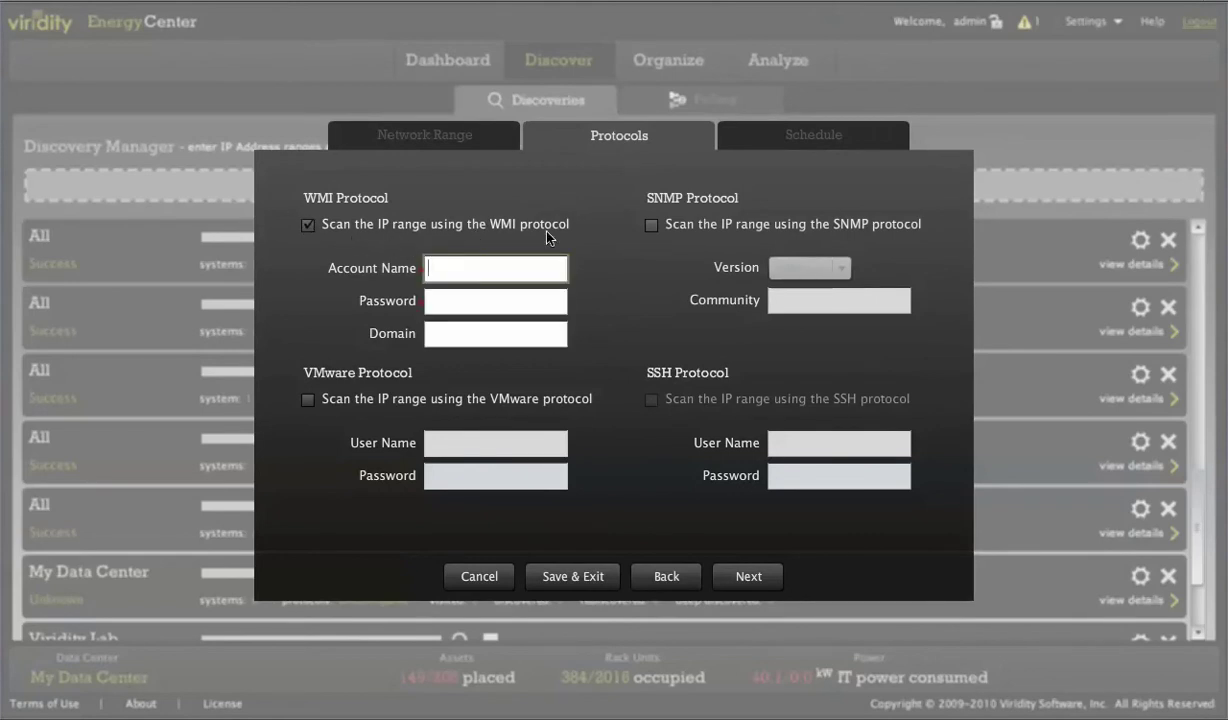
{"action": "left_click", "coordinate": [653, 230]}
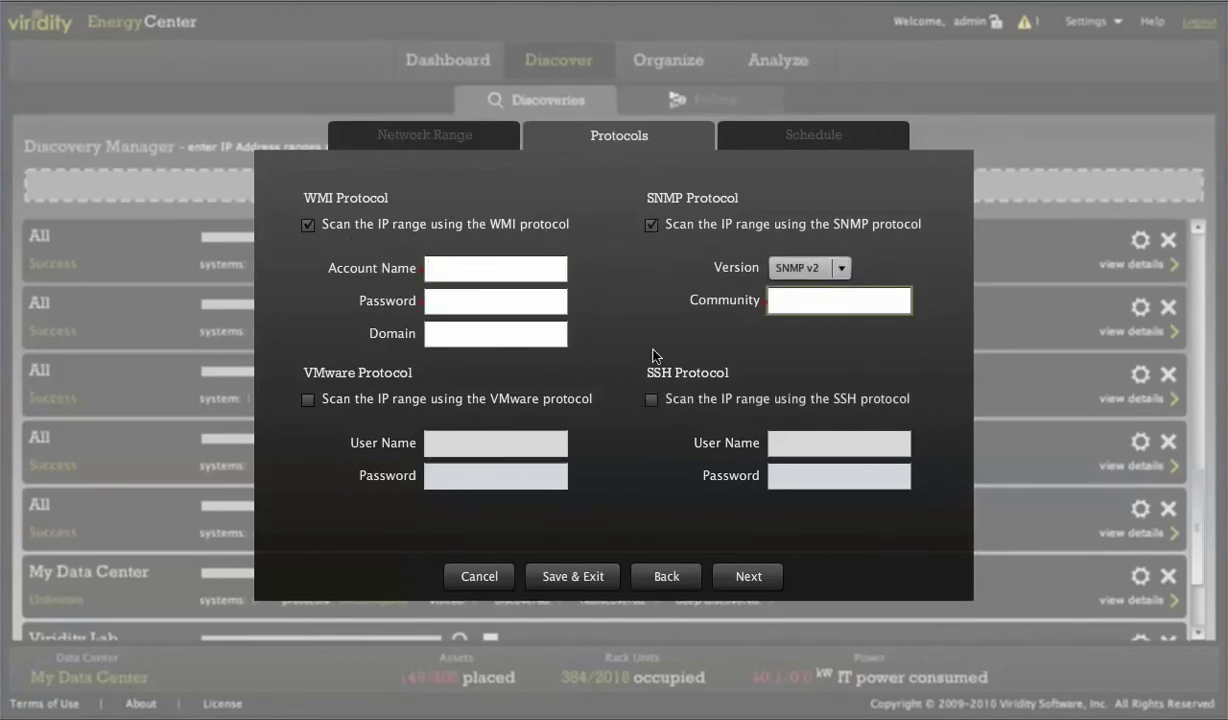
{"action": "left_click", "coordinate": [648, 402]}
{"action": "left_click", "coordinate": [308, 399]}
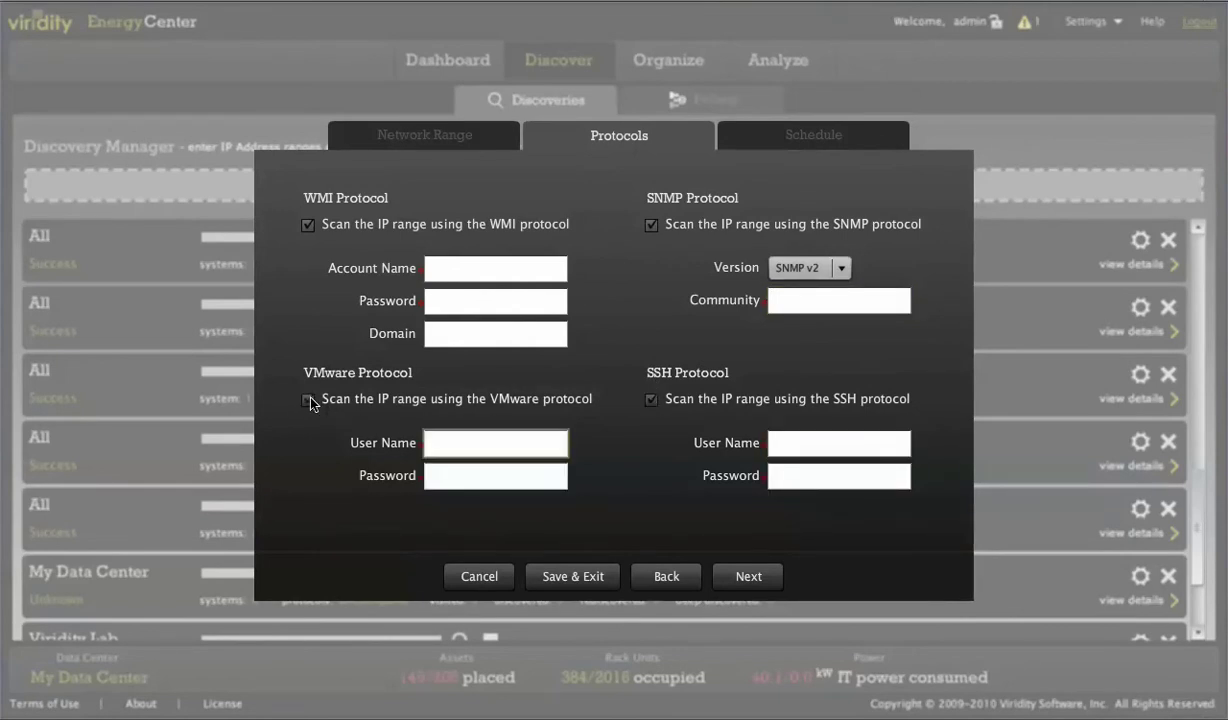
Discard the unsaved discovery draft and go to the Data Center Analysis reports
{"action": "left_click", "coordinate": [503, 578]}
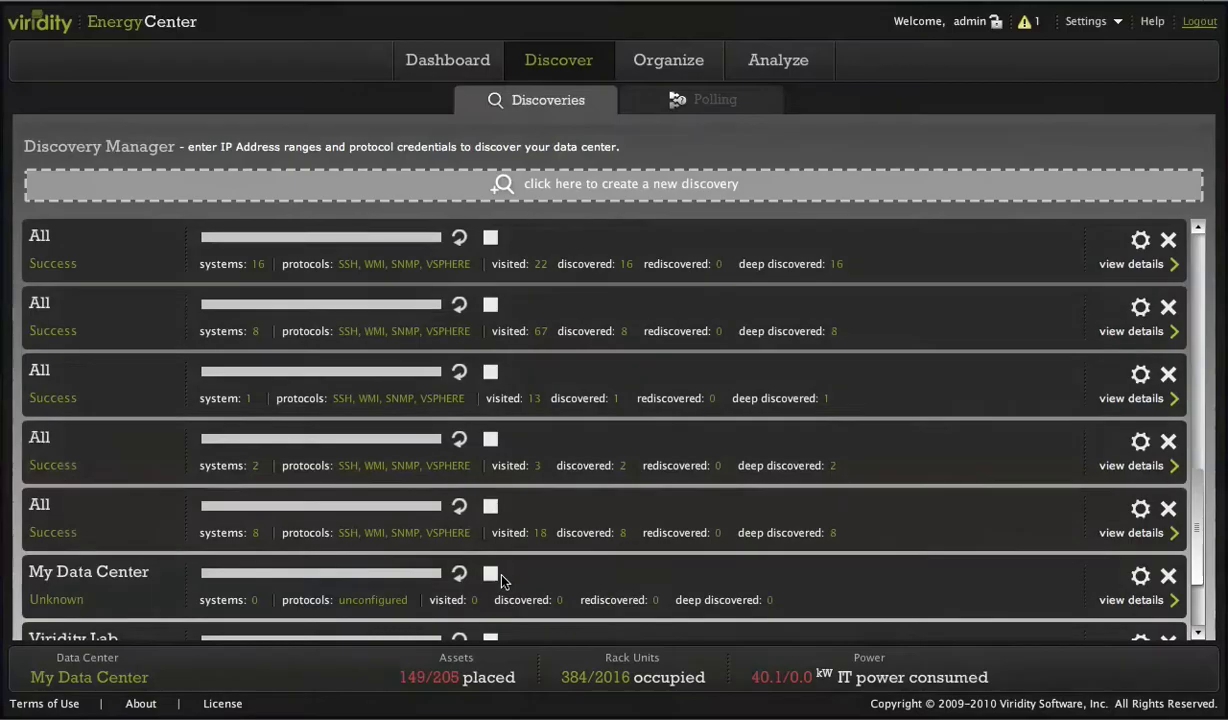
{"action": "left_click", "coordinate": [648, 75]}
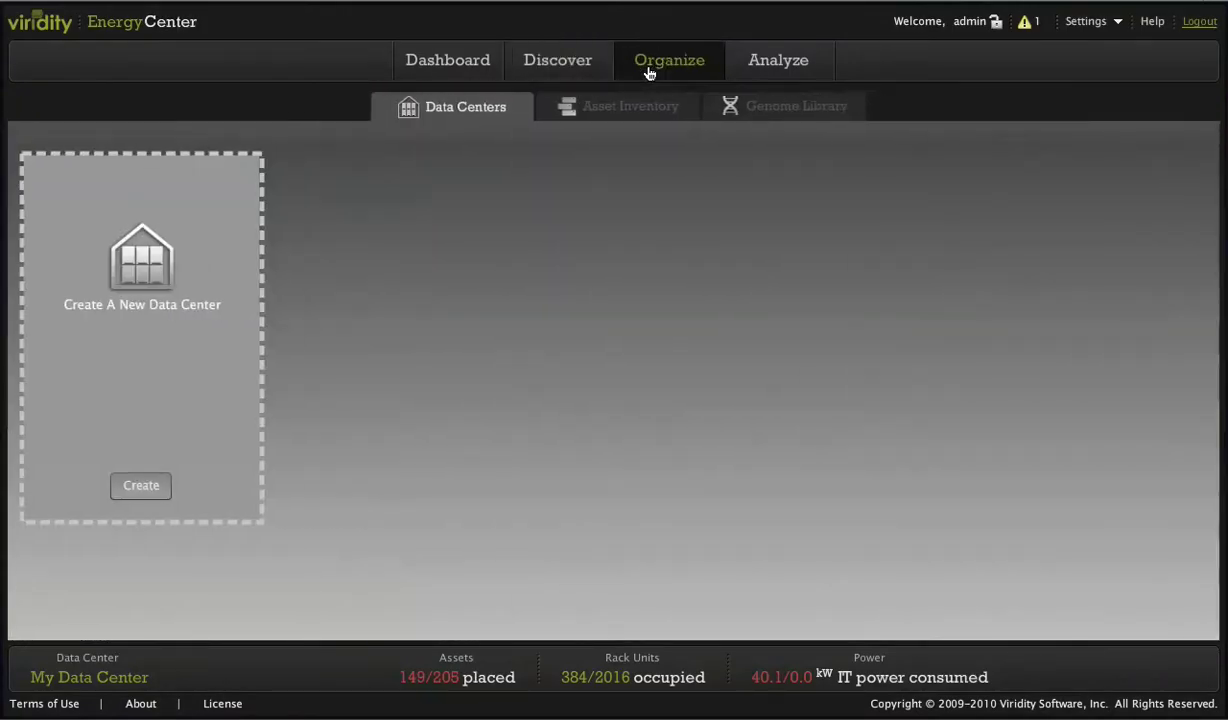
{"action": "left_click", "coordinate": [750, 77]}
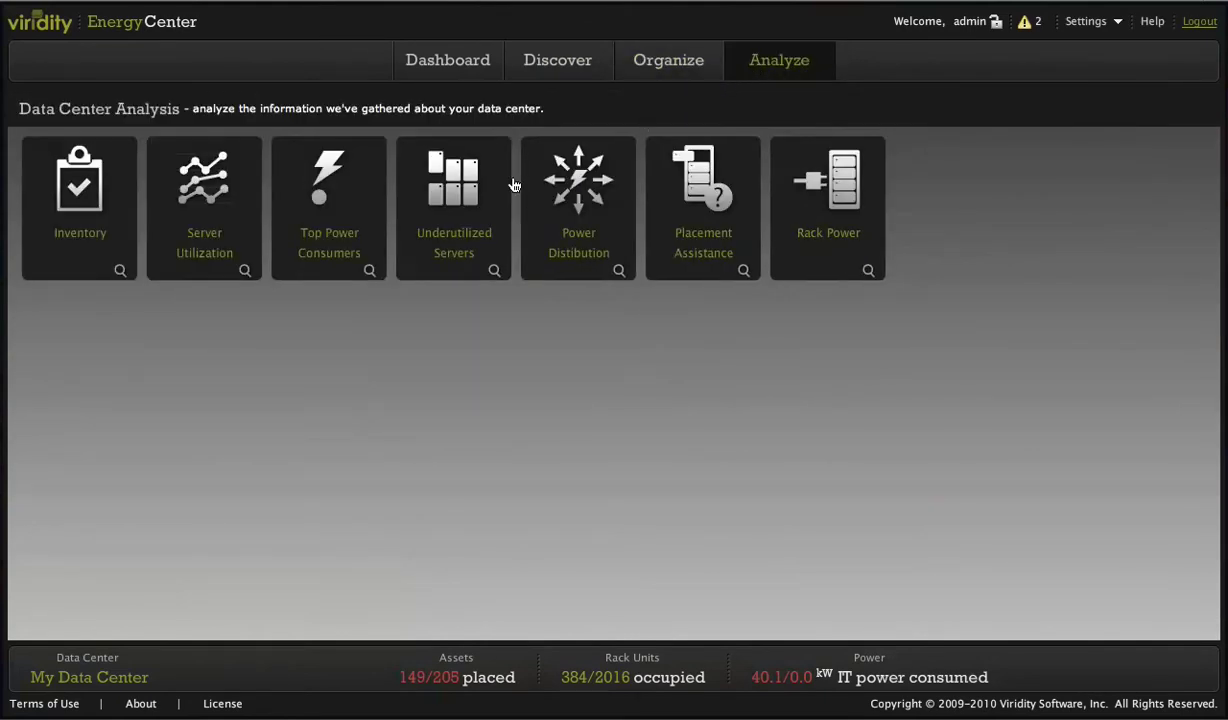
In the server Inventory, sort by Location in reverse order and check a1d-Maxwell
{"action": "left_click", "coordinate": [72, 217]}
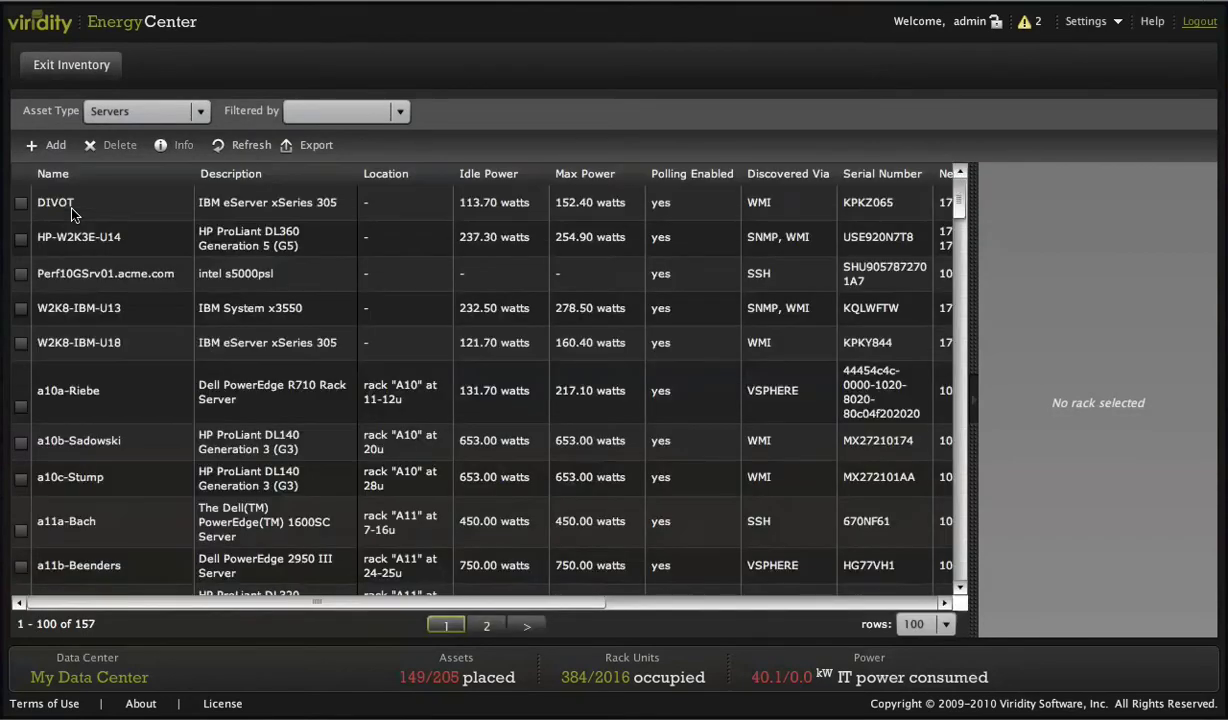
{"action": "left_click", "coordinate": [383, 176]}
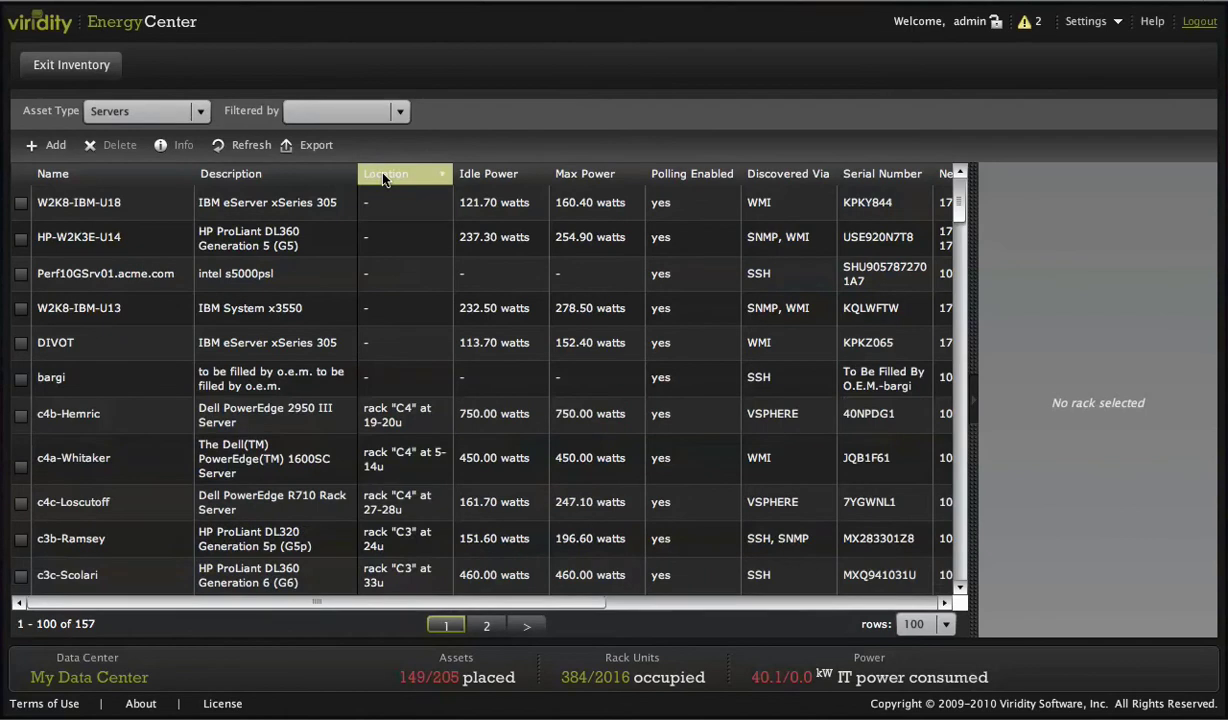
{"action": "left_click", "coordinate": [383, 176]}
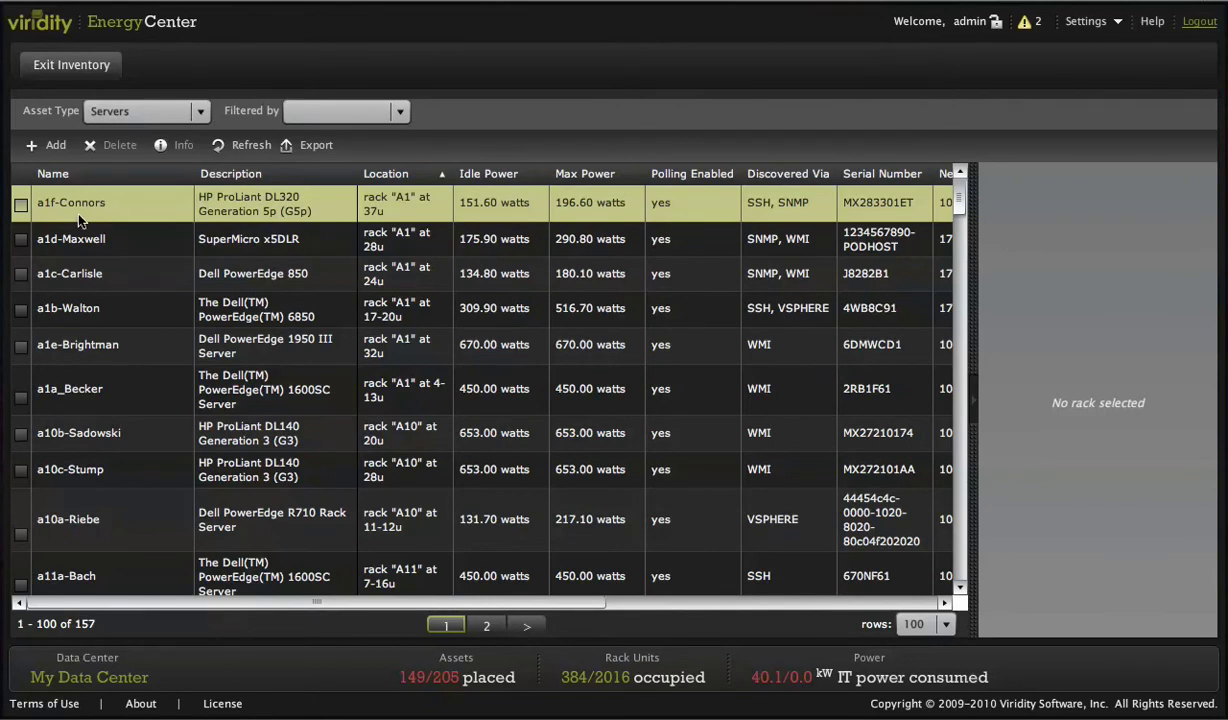
{"action": "left_click", "coordinate": [20, 240]}
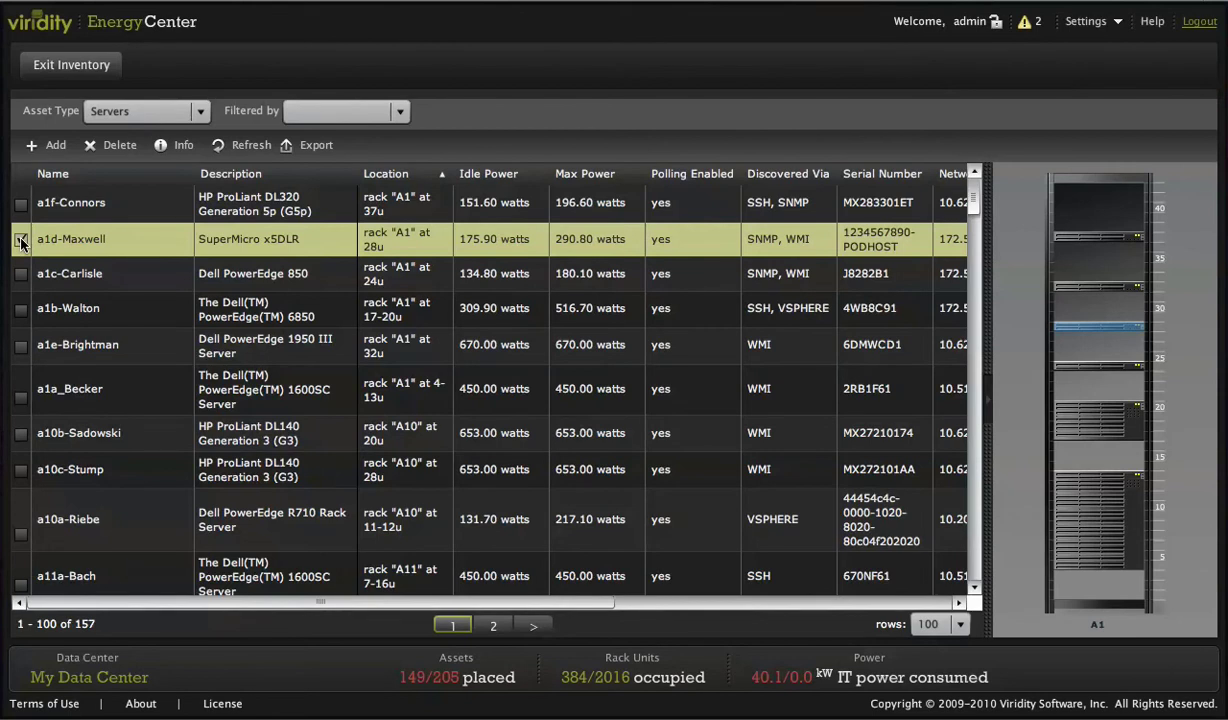
{"action": "left_click", "coordinate": [21, 240]}
Chart Server Utilization with power usage for a1c-Carlisle, then a1b-Walton, then a1d-Maxwell
{"action": "left_click", "coordinate": [83, 70]}
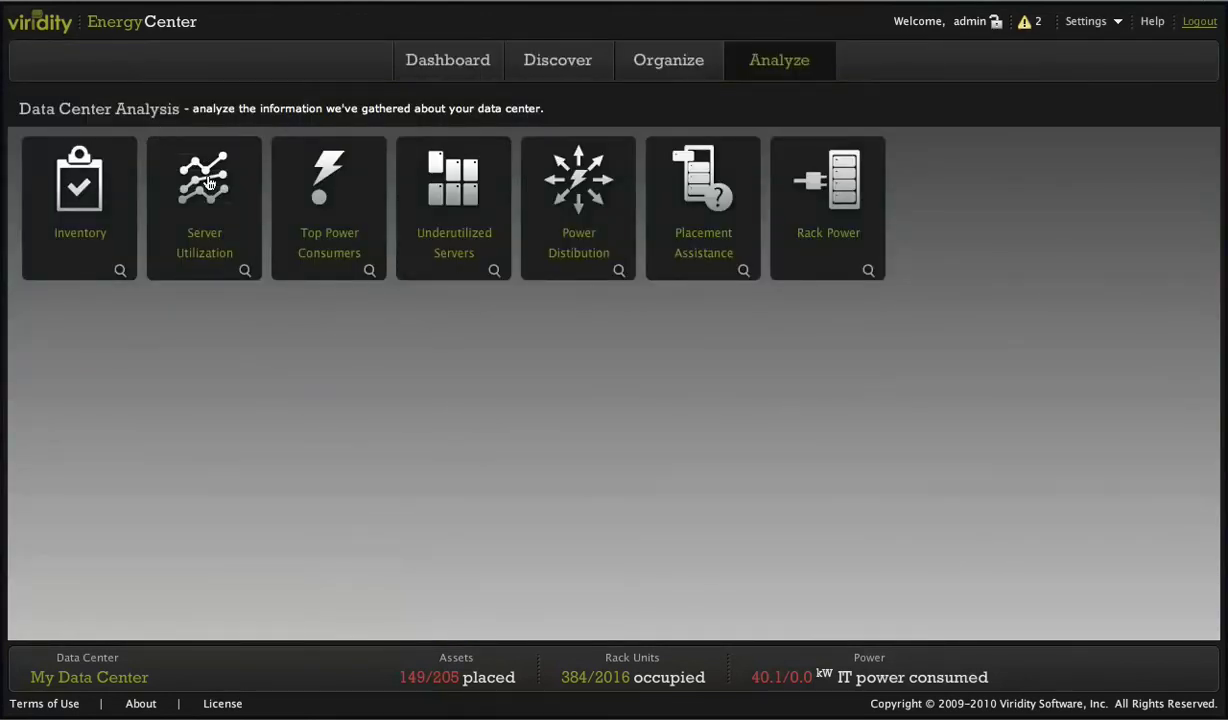
{"action": "left_click", "coordinate": [210, 193]}
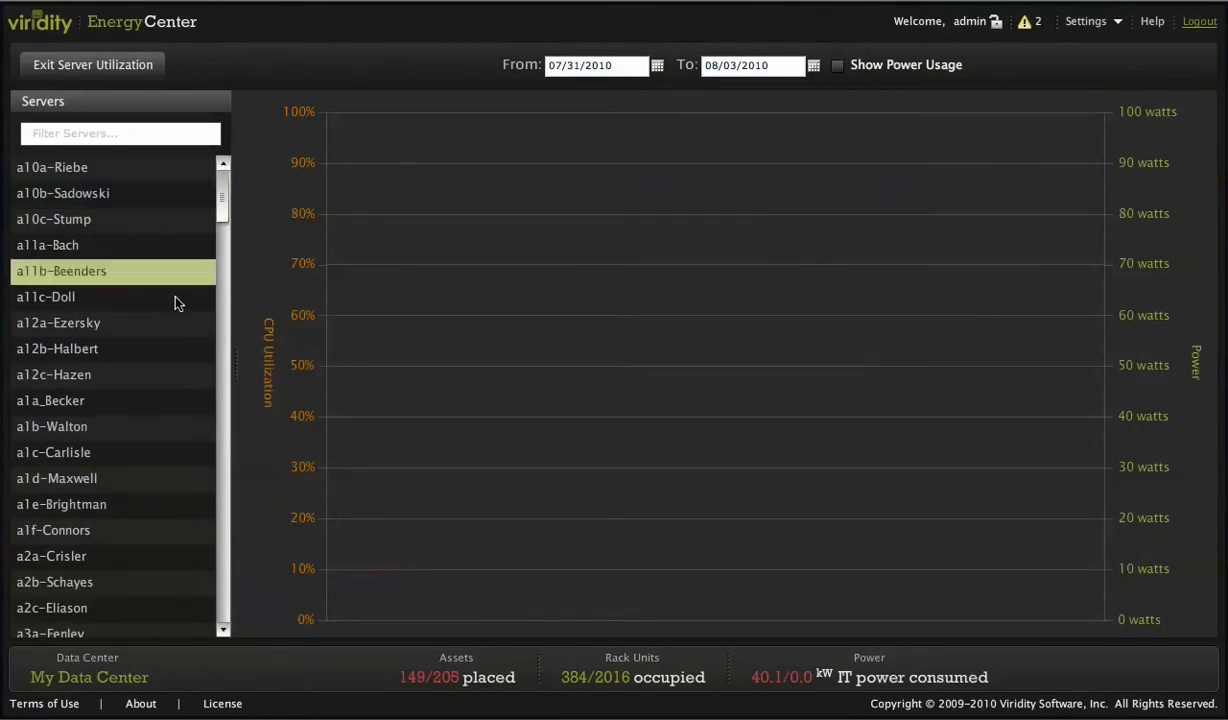
{"action": "left_click", "coordinate": [117, 450]}
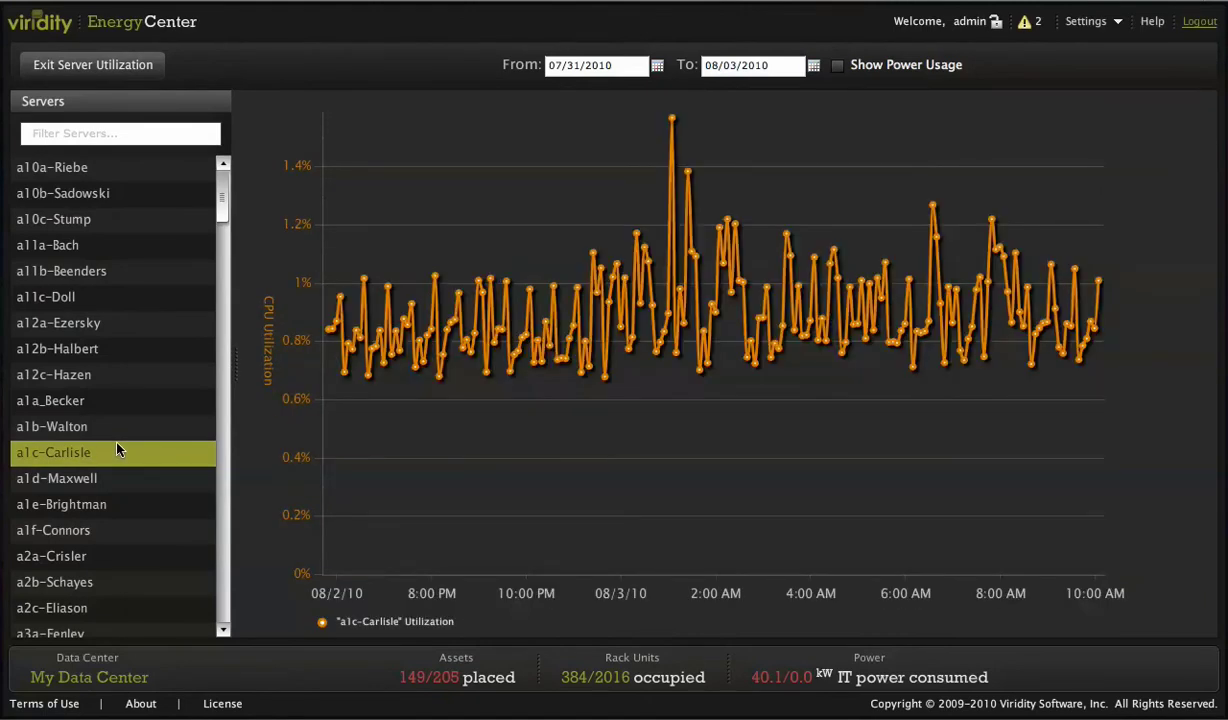
{"action": "left_click", "coordinate": [837, 66]}
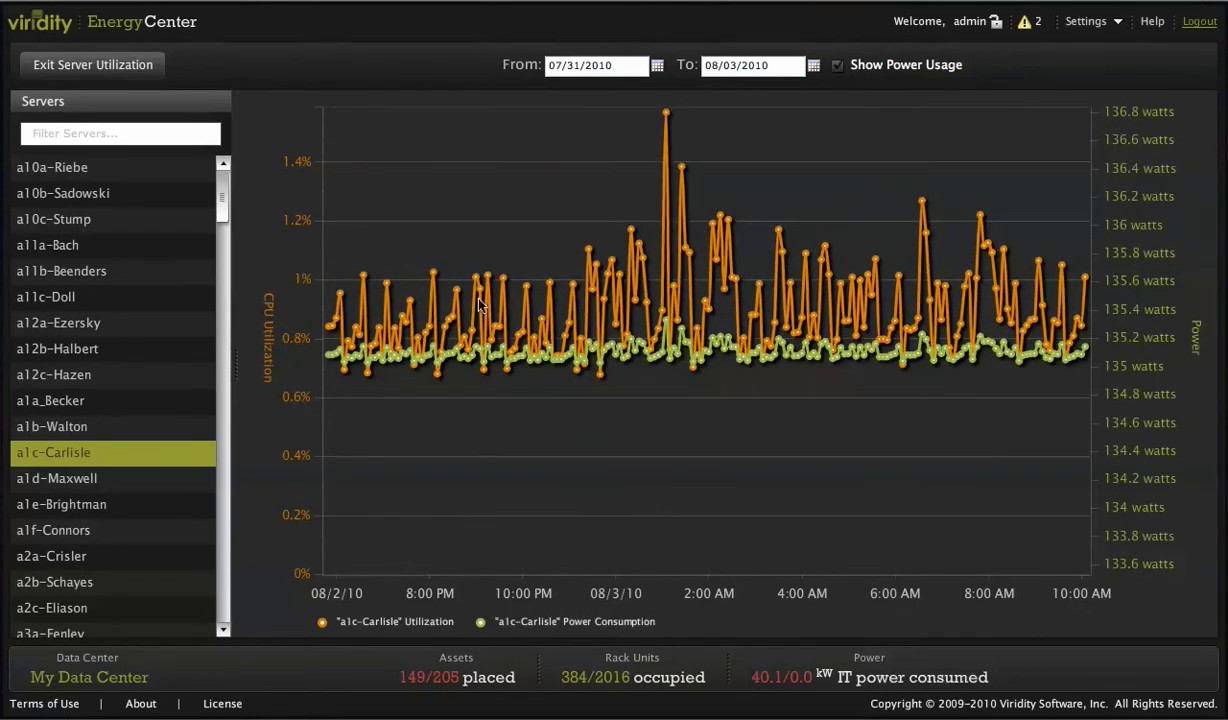
{"action": "left_click", "coordinate": [139, 436]}
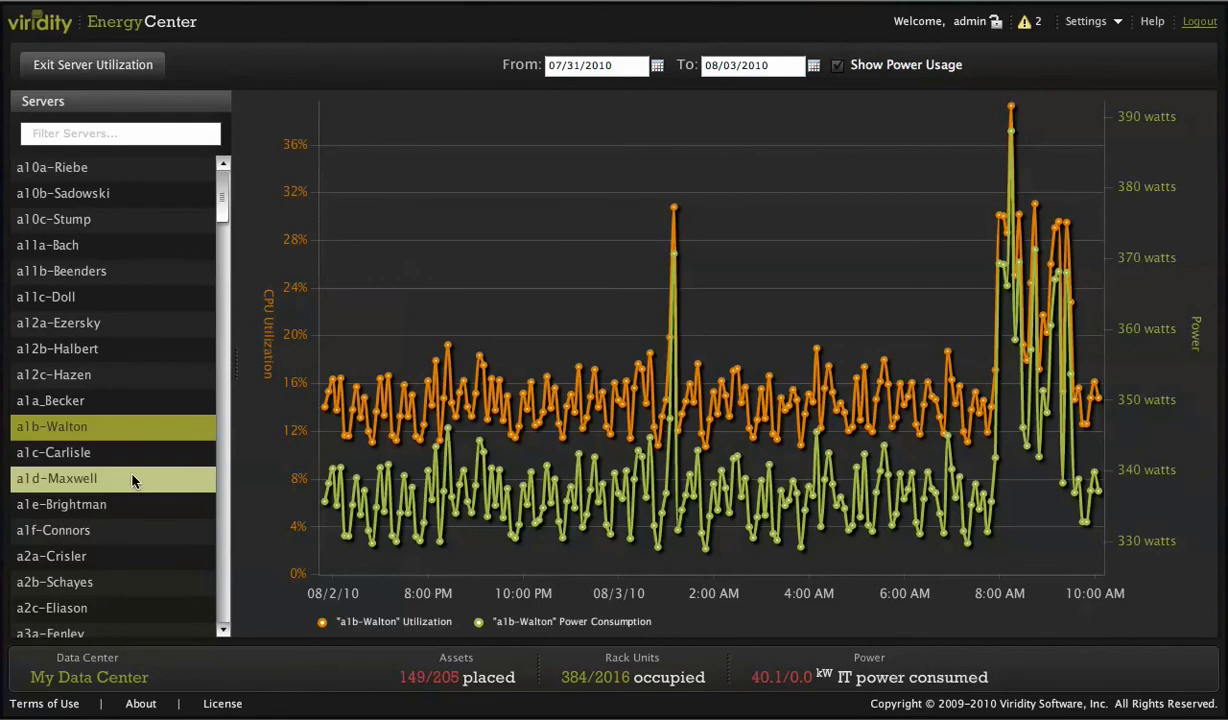
{"action": "left_click", "coordinate": [133, 479]}
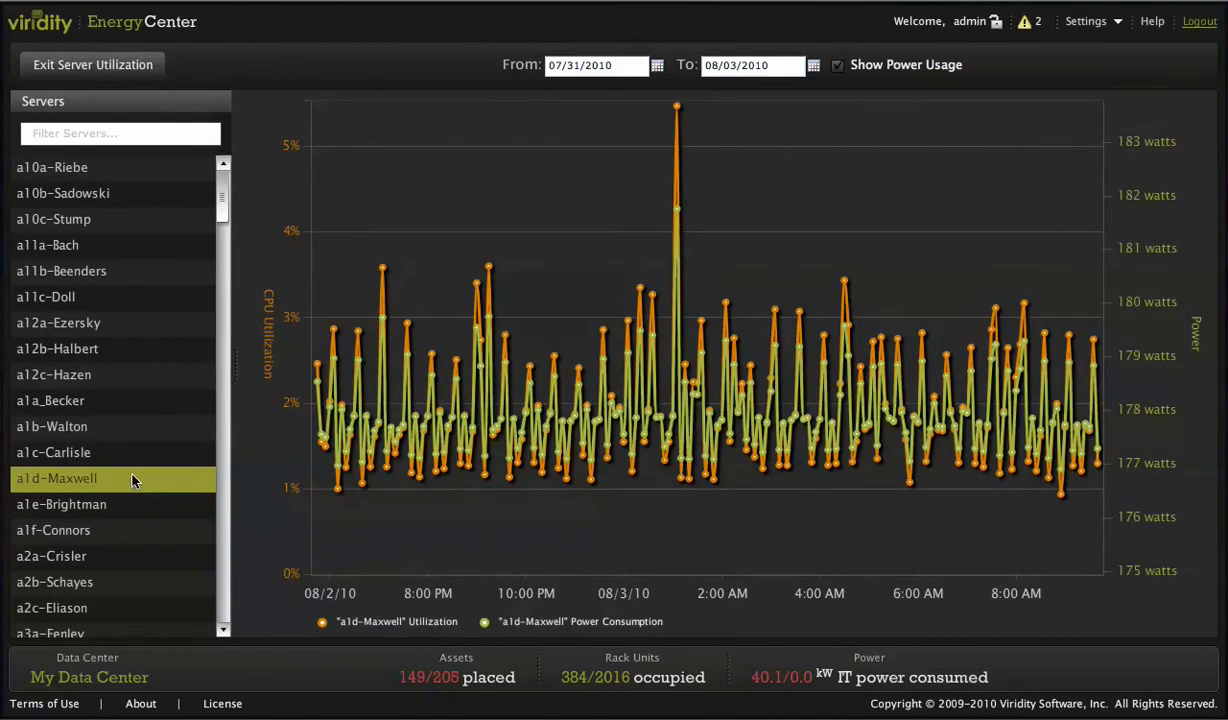
Run the Top Power Consumers report limited to assets contained by rack A1
{"action": "left_click", "coordinate": [93, 65]}
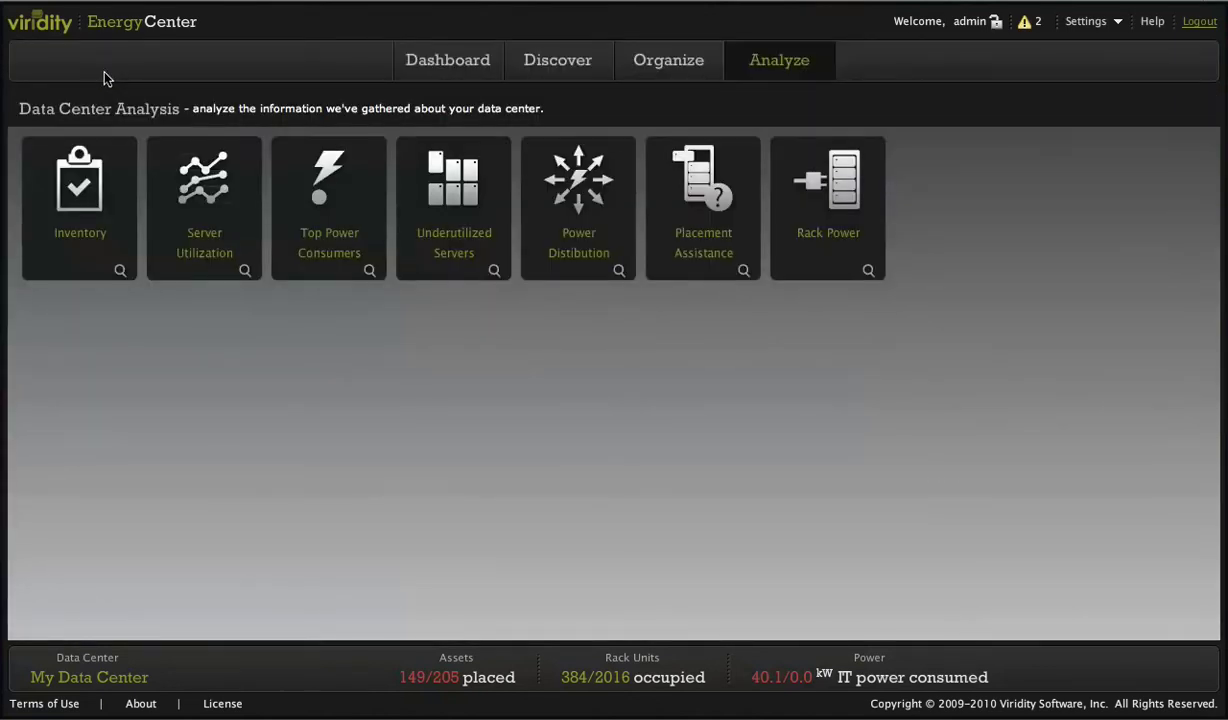
{"action": "left_click", "coordinate": [322, 188]}
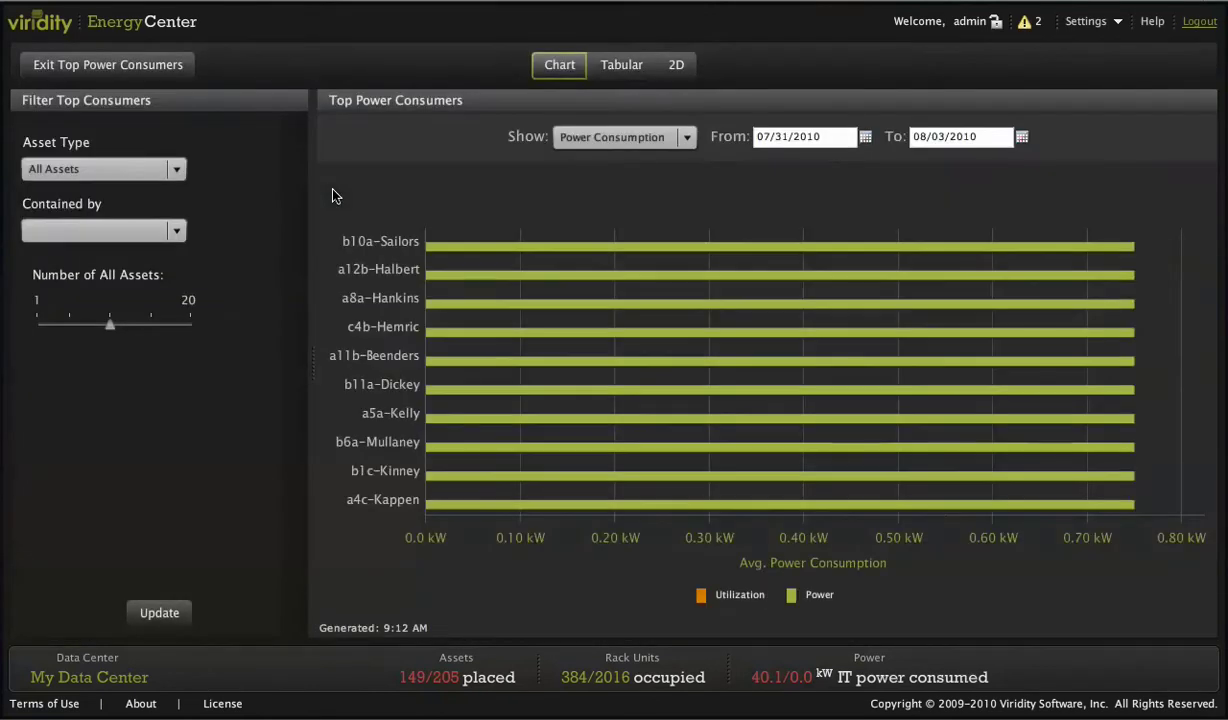
{"action": "left_click", "coordinate": [181, 232]}
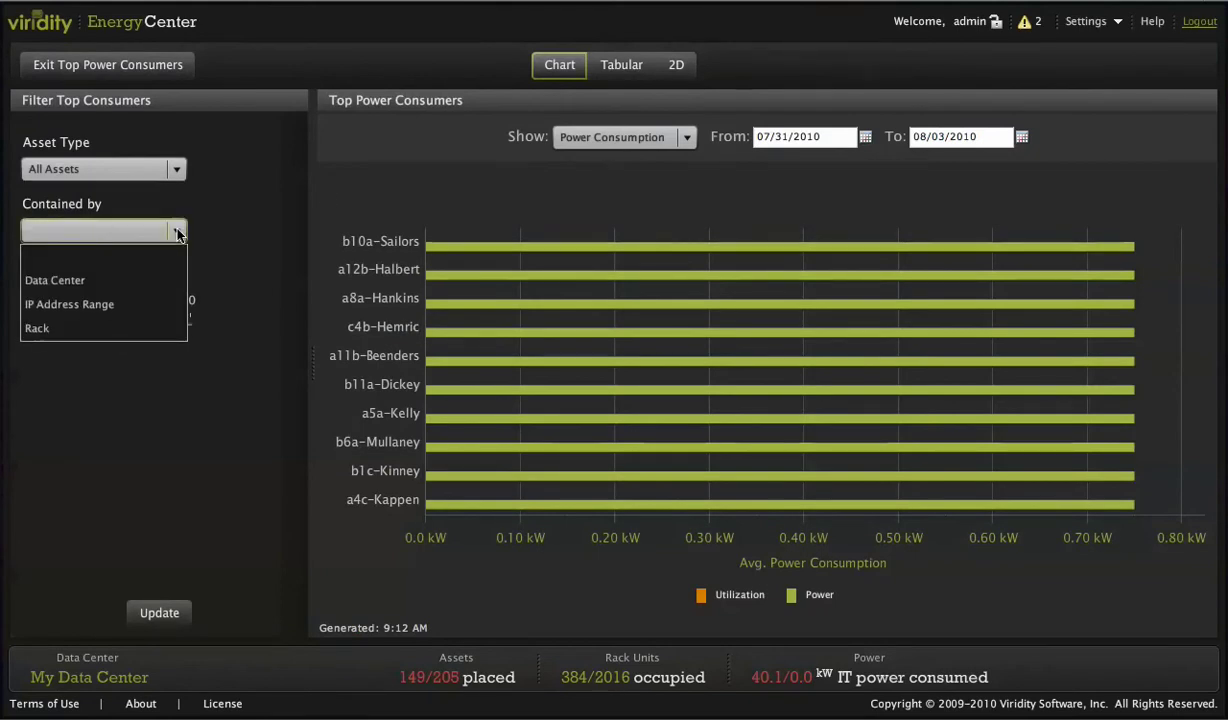
{"action": "left_click", "coordinate": [128, 325]}
{"action": "left_click", "coordinate": [176, 291]}
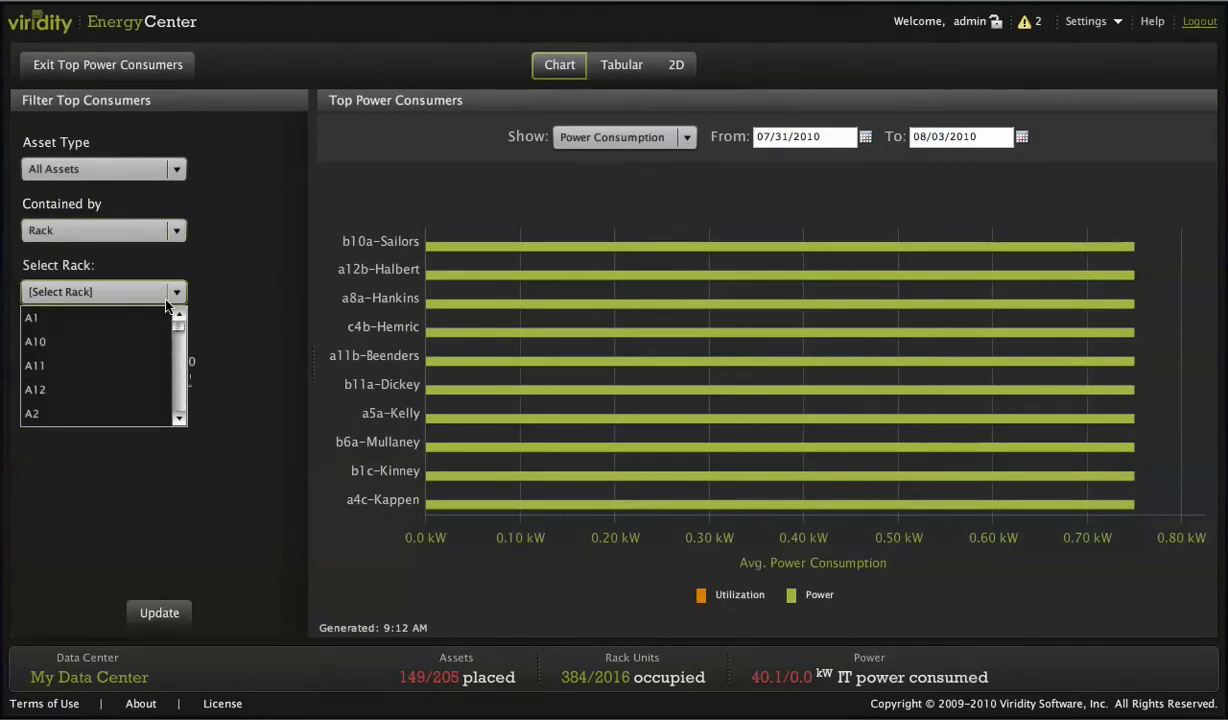
{"action": "scroll", "coordinate": [155, 318], "scroll_direction": "down", "scroll_amount": 1}
{"action": "left_click", "coordinate": [155, 318]}
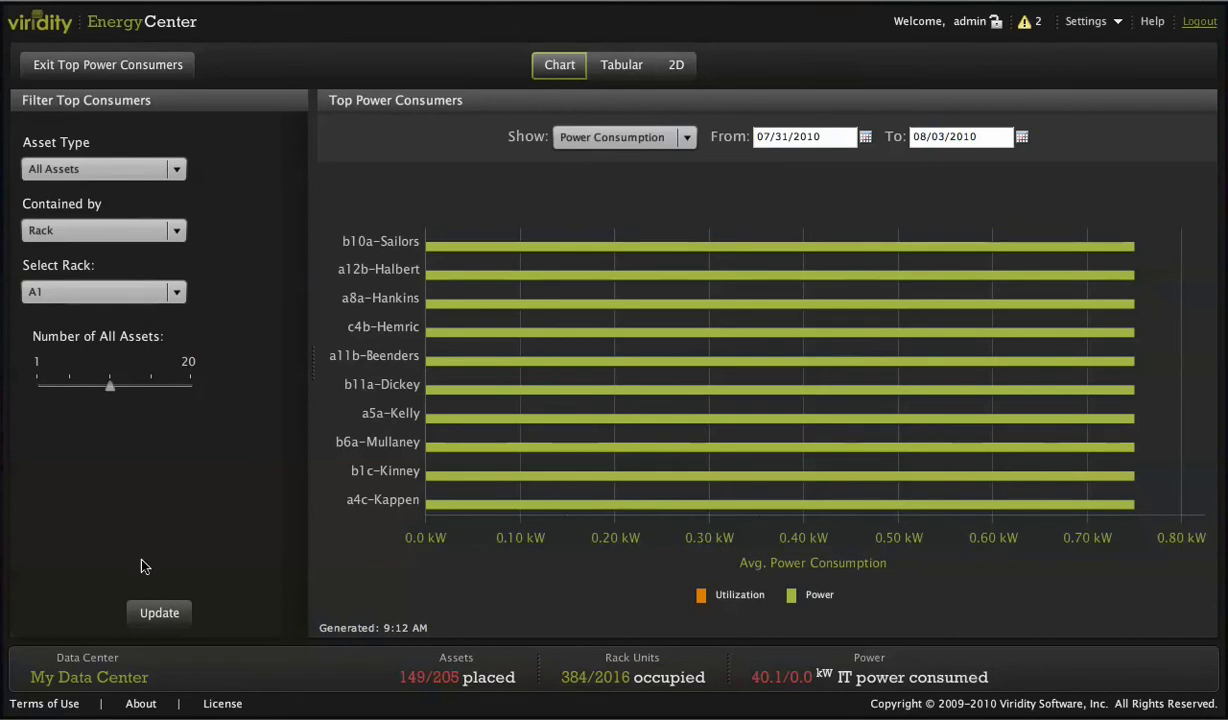
{"action": "left_click", "coordinate": [148, 613]}
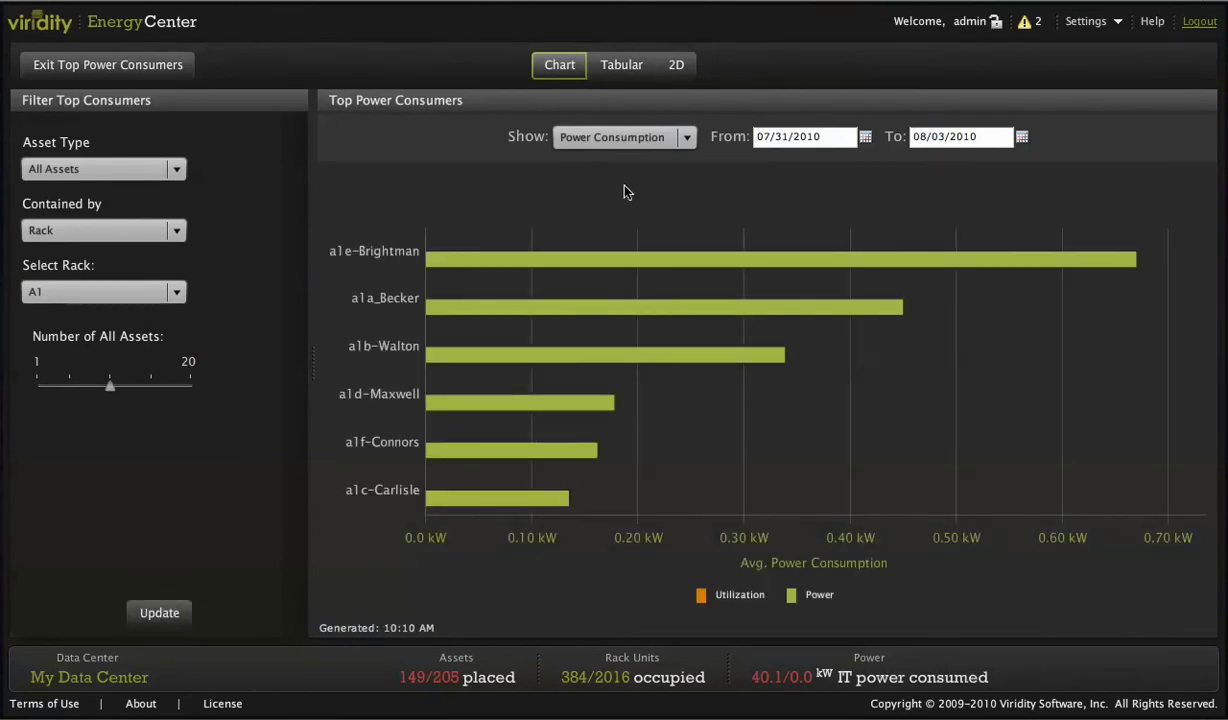
Chart both power and utilization for rack A1's top consumers, then close the report
{"action": "left_click", "coordinate": [687, 139]}
{"action": "left_click", "coordinate": [645, 209]}
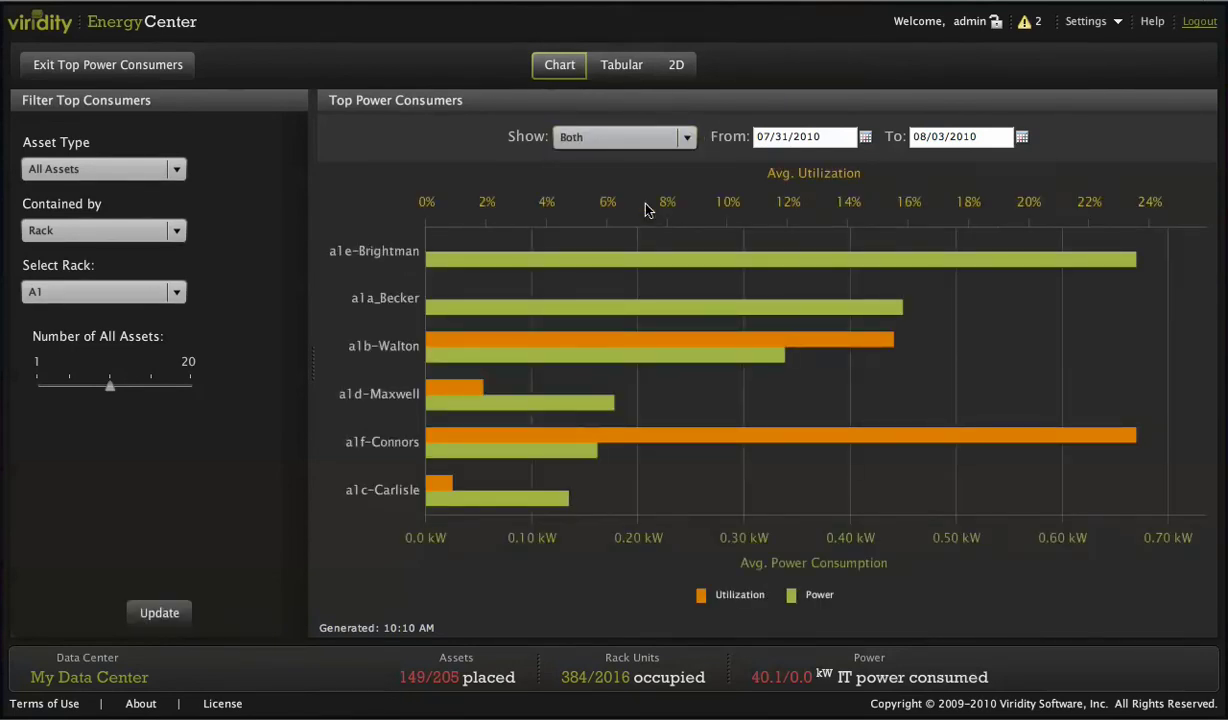
{"action": "left_click", "coordinate": [133, 66]}
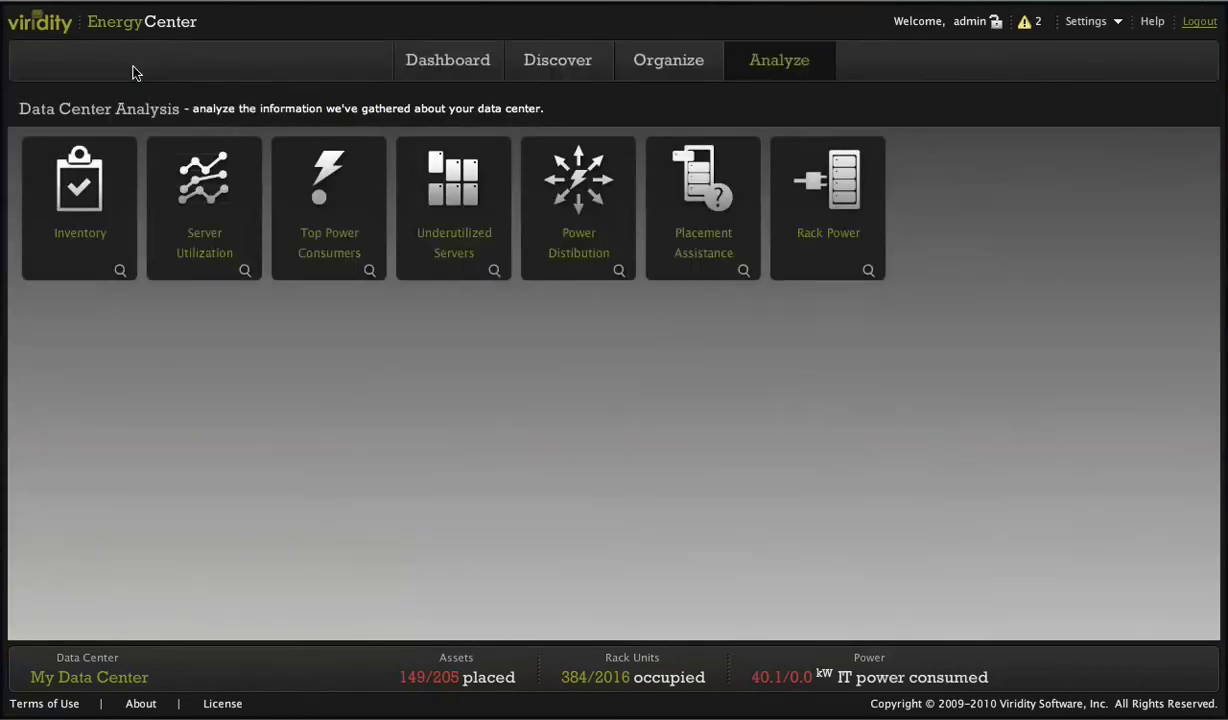
View the Underutilized Servers report with both utilization and power bars, then close it
{"action": "left_click", "coordinate": [425, 195]}
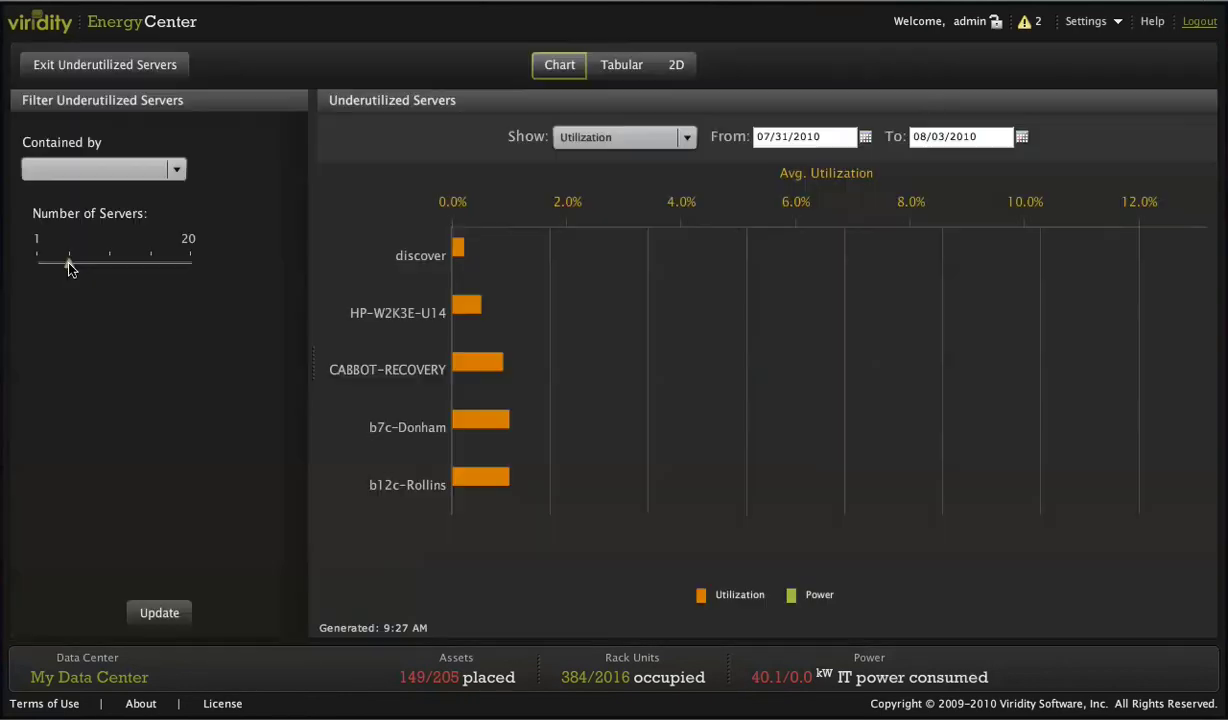
{"action": "left_click", "coordinate": [681, 134]}
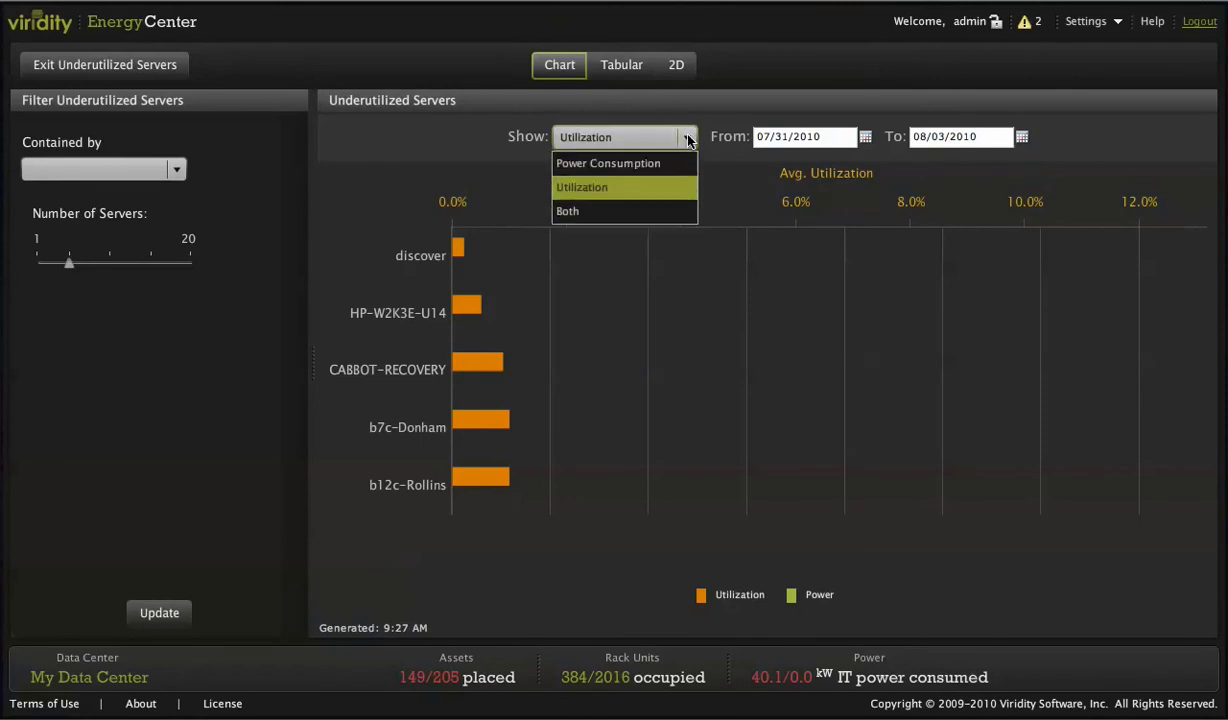
{"action": "left_click", "coordinate": [640, 210]}
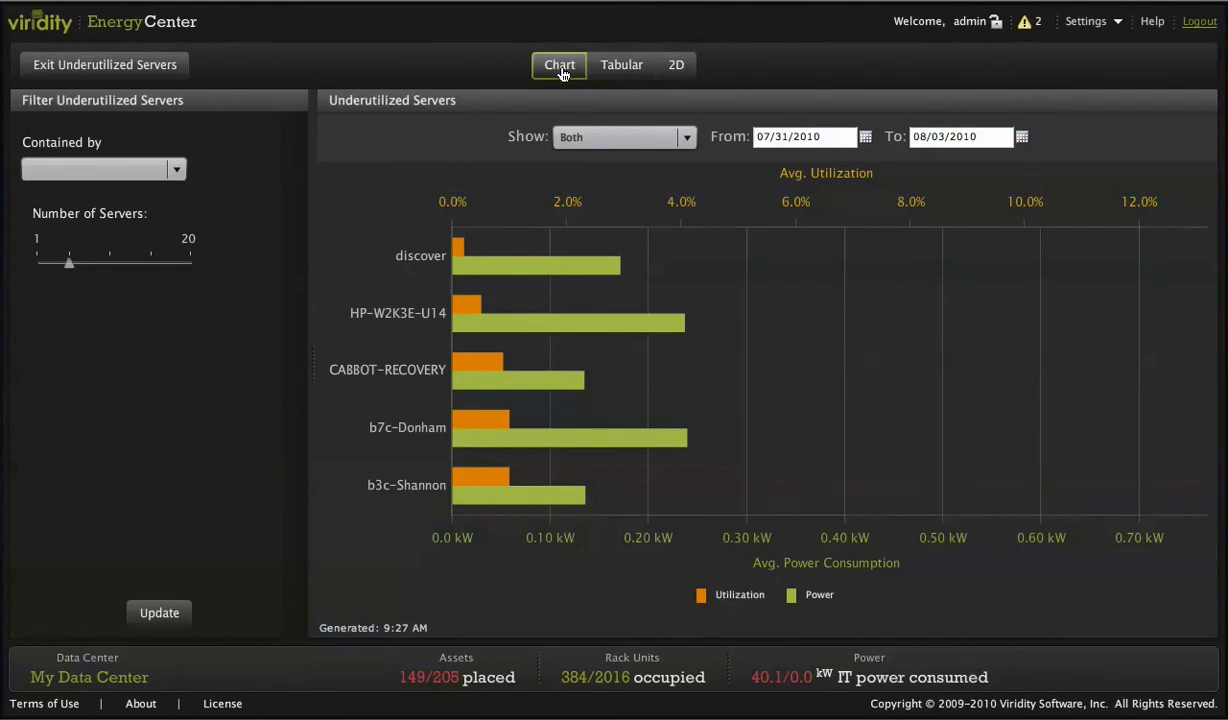
{"action": "left_click", "coordinate": [167, 69]}
Chart PDU a-labrackpdu2, then switch to Branch Circuit Monitors and plot 172.50.0.96 Circuit1 and Circuit2
{"action": "left_click", "coordinate": [583, 193]}
{"action": "left_click", "coordinate": [110, 615]}
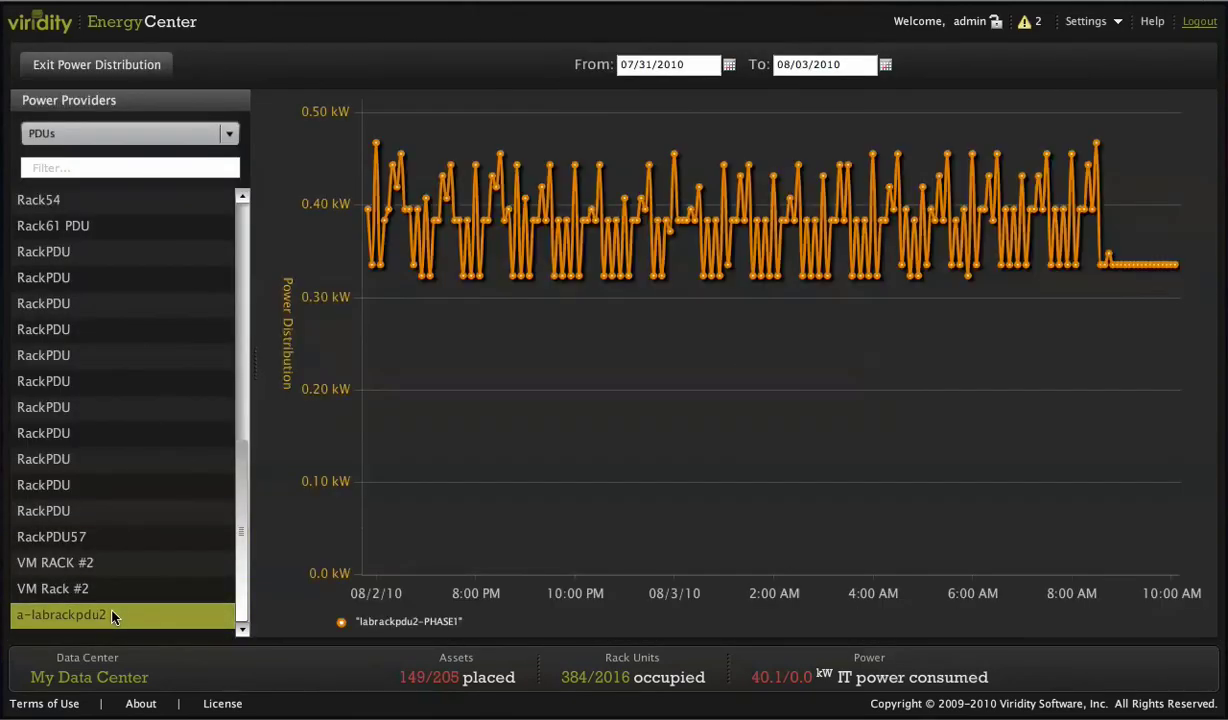
{"action": "left_click", "coordinate": [228, 136]}
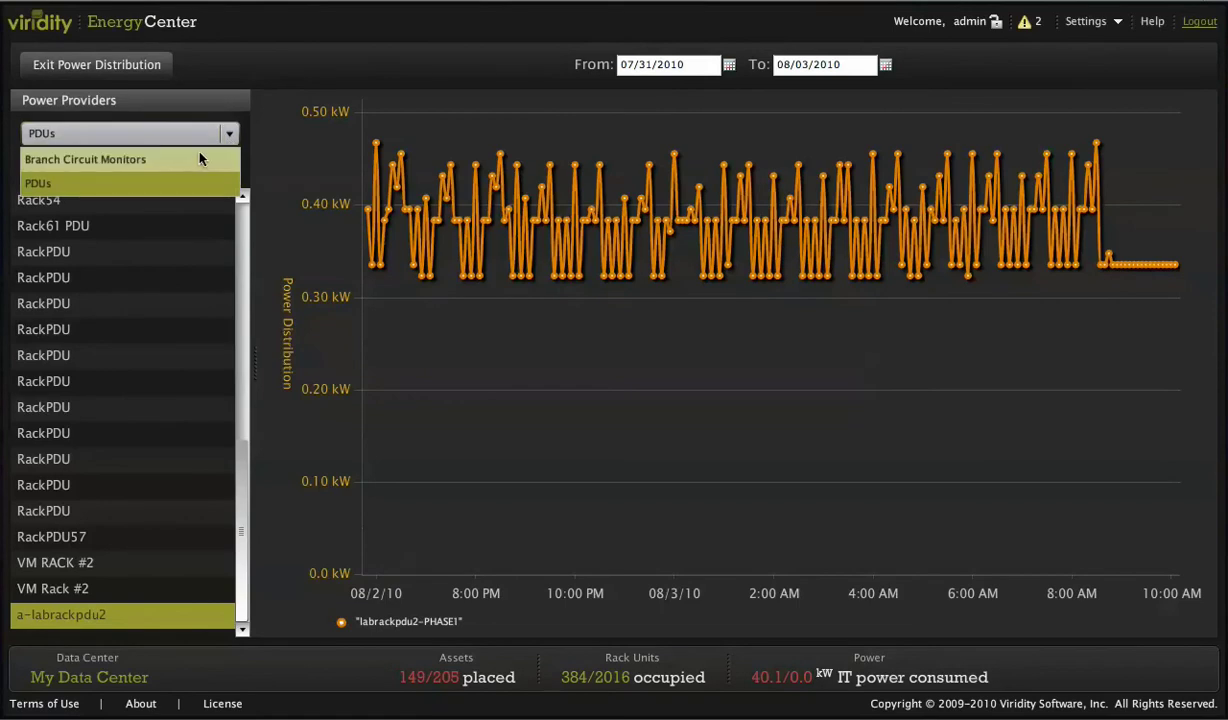
{"action": "left_click", "coordinate": [188, 152]}
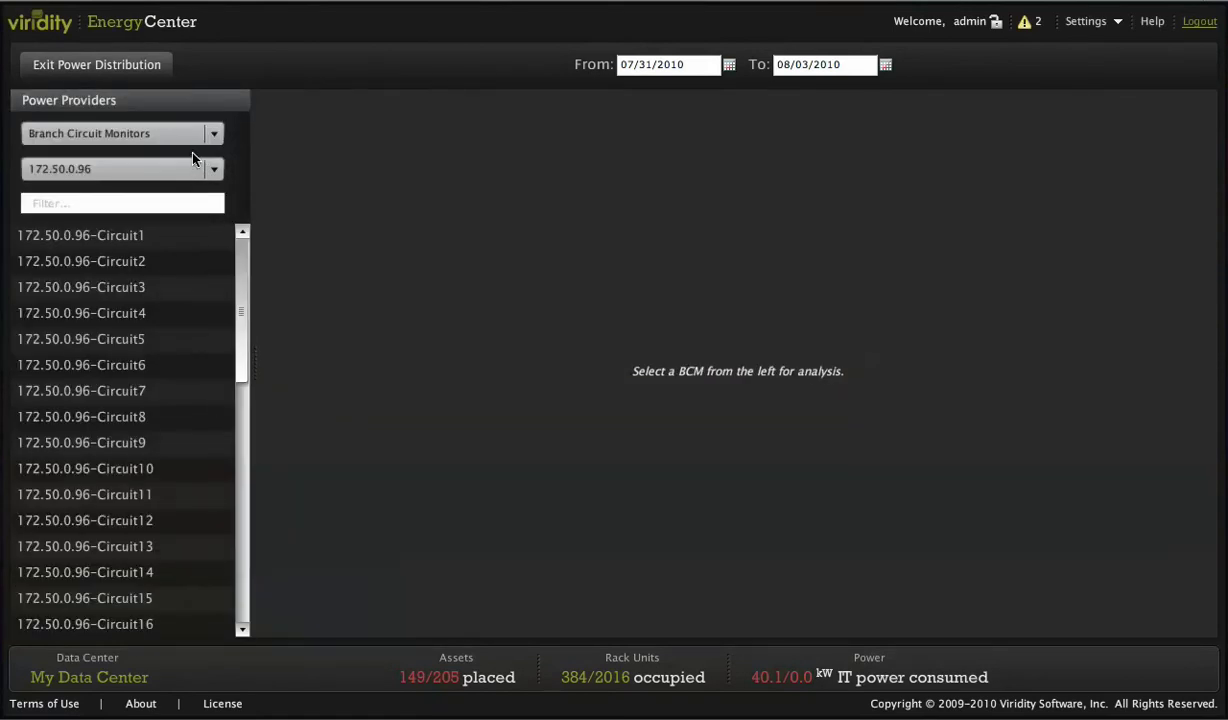
{"action": "left_click", "coordinate": [155, 240]}
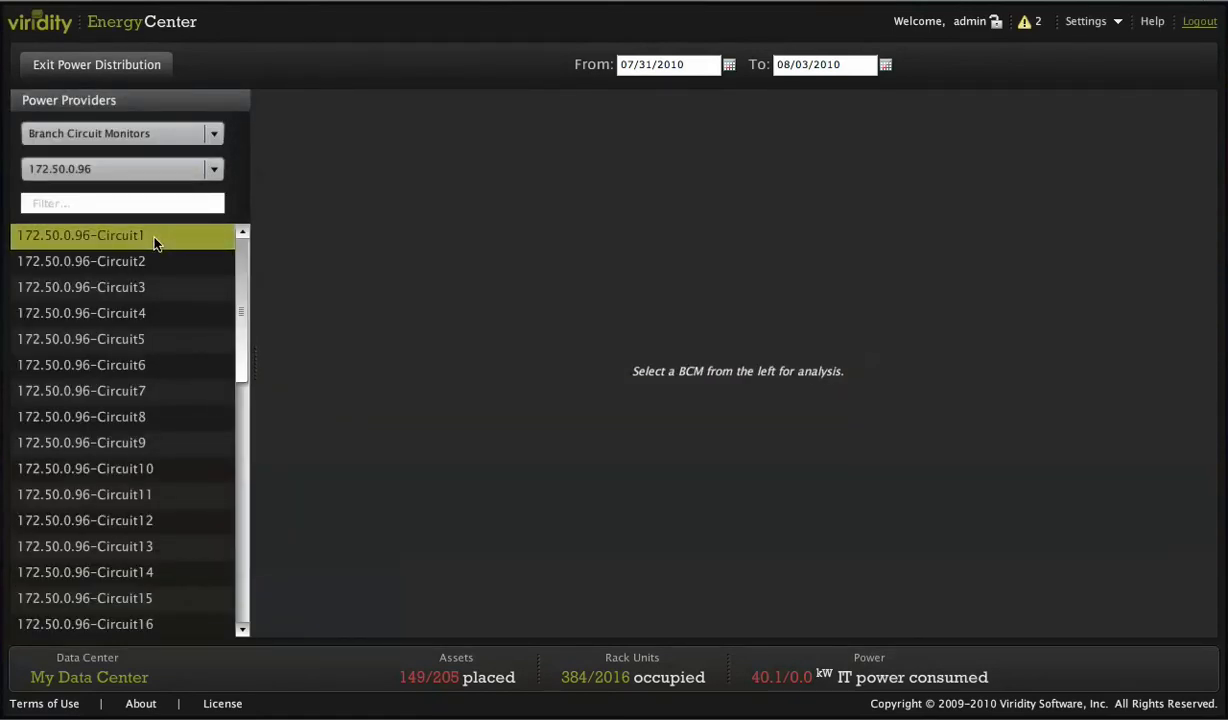
{"action": "left_click", "coordinate": [141, 257]}
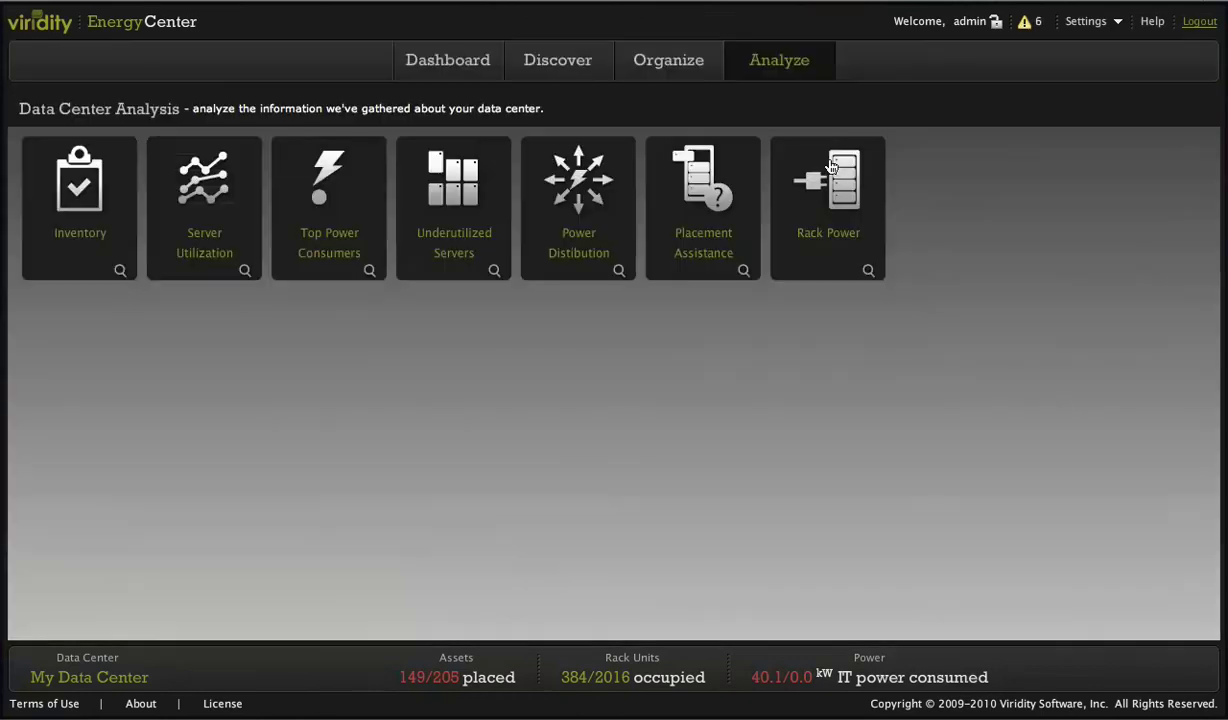
View rack A1's power history and average power per asset, then exit Rack Power
{"action": "left_click", "coordinate": [831, 167]}
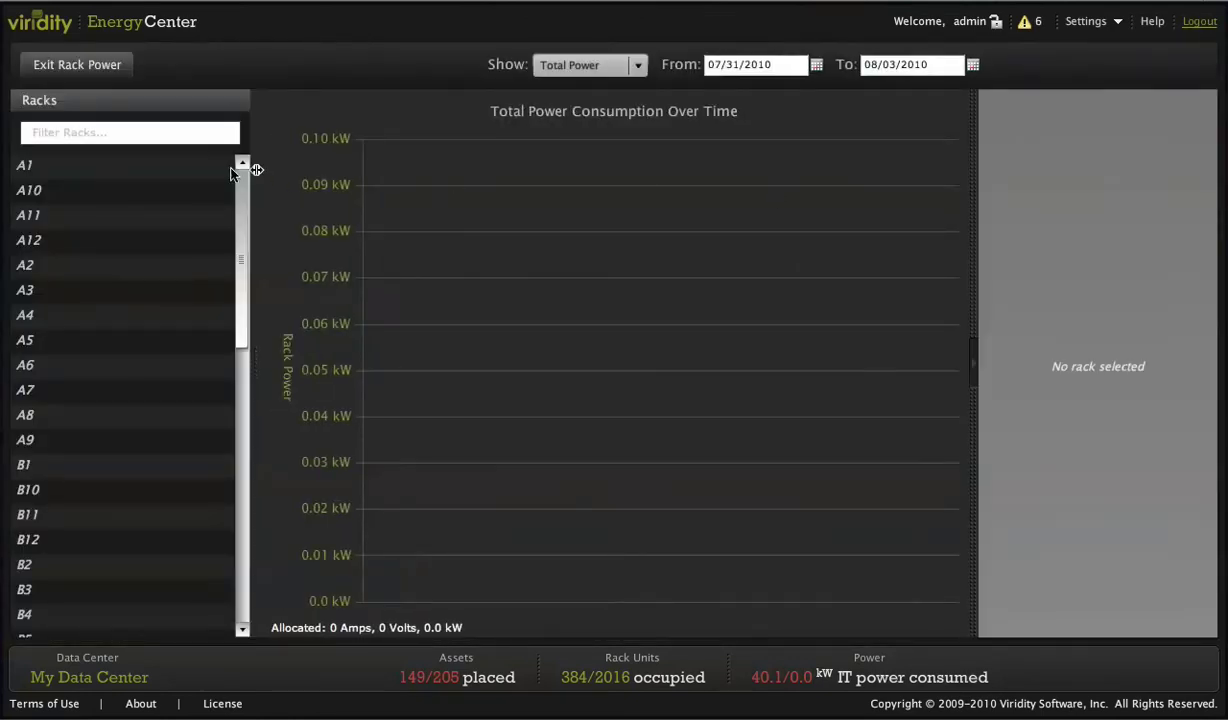
{"action": "left_click", "coordinate": [183, 177]}
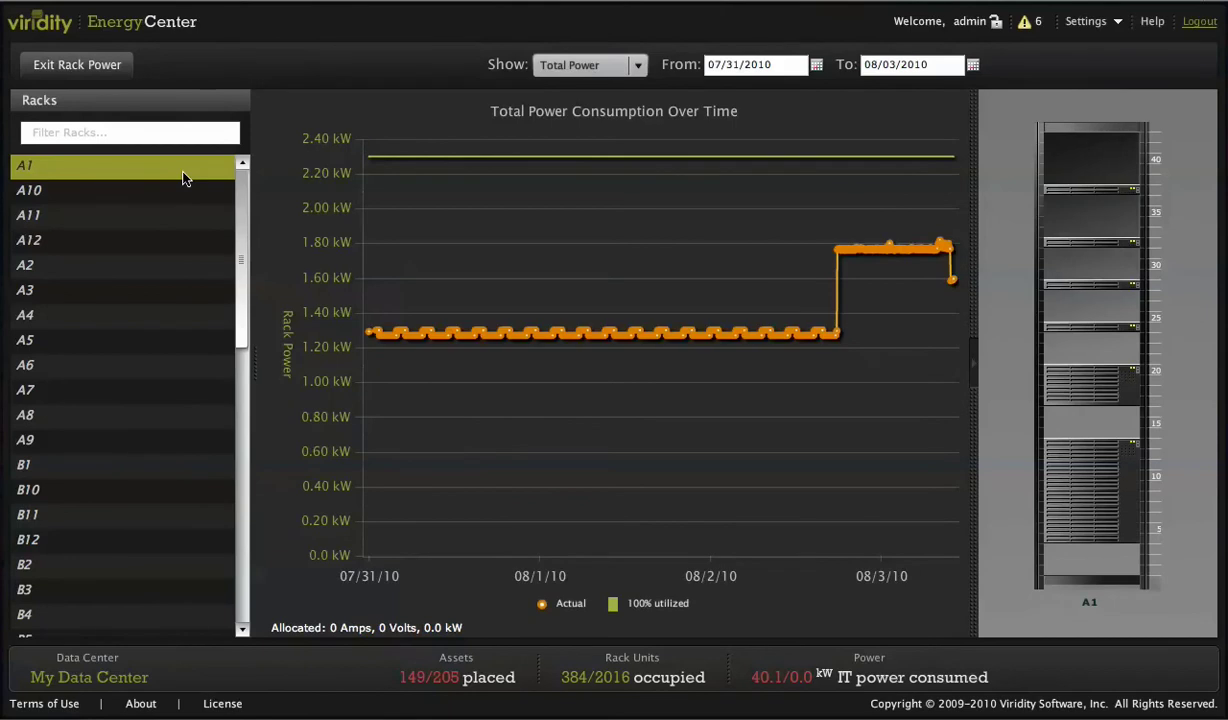
{"action": "left_click", "coordinate": [637, 64]}
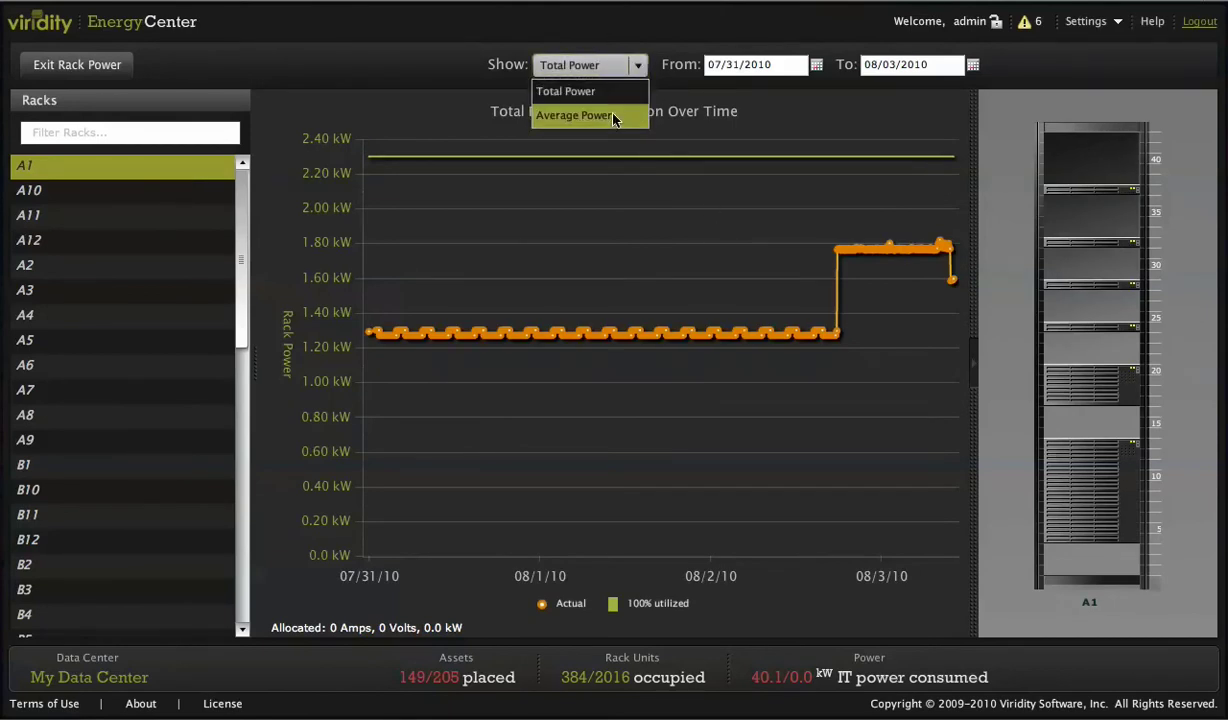
{"action": "left_click", "coordinate": [614, 117]}
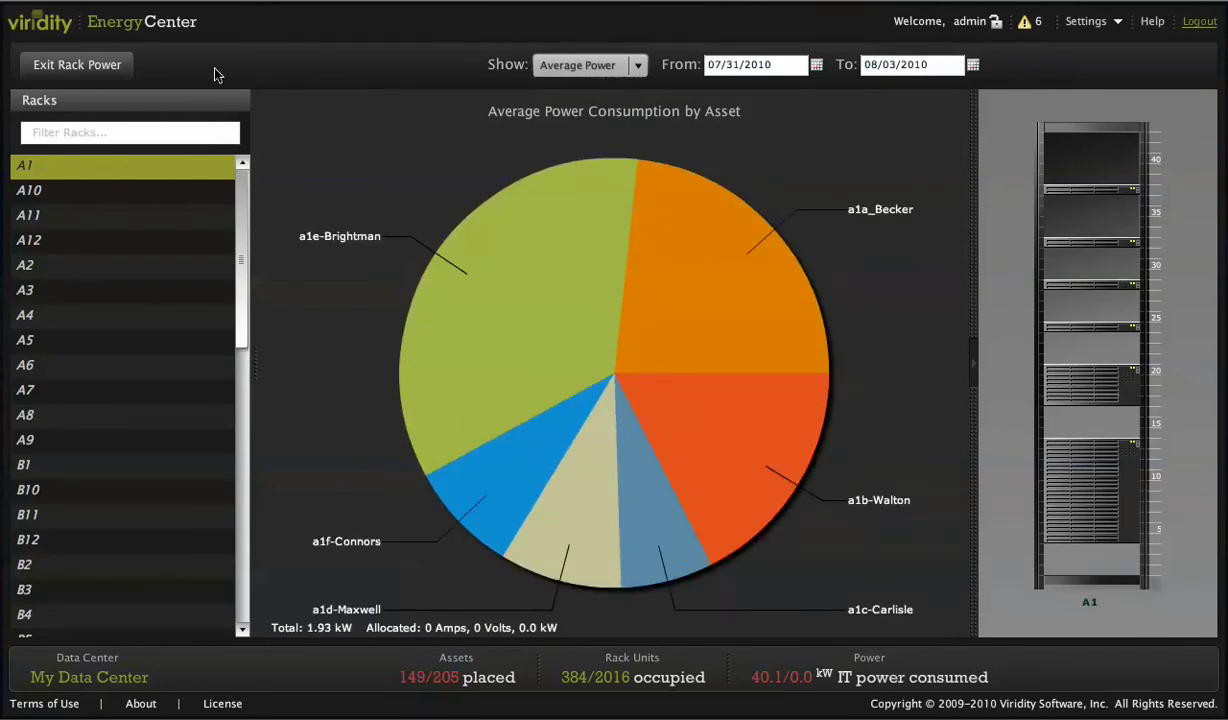
{"action": "left_click", "coordinate": [118, 66]}
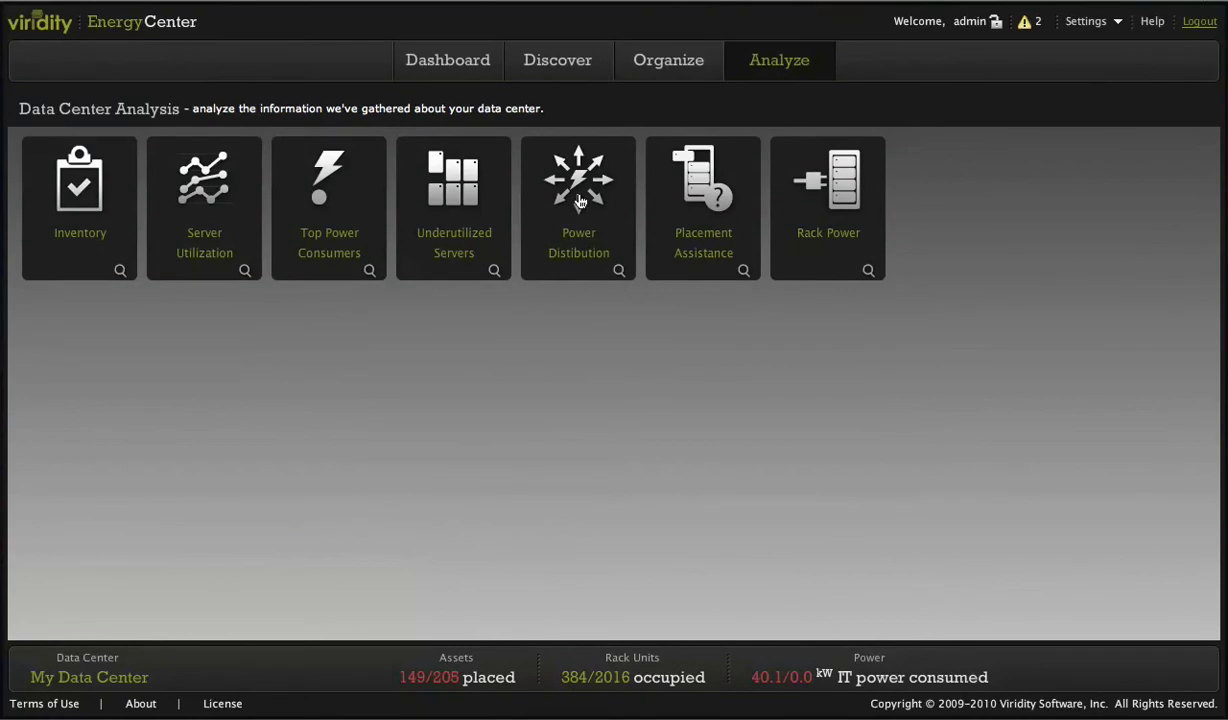
Find placement locations for server DIVOT and inspect rack A1's elevation as a candidate
{"action": "left_click", "coordinate": [683, 198]}
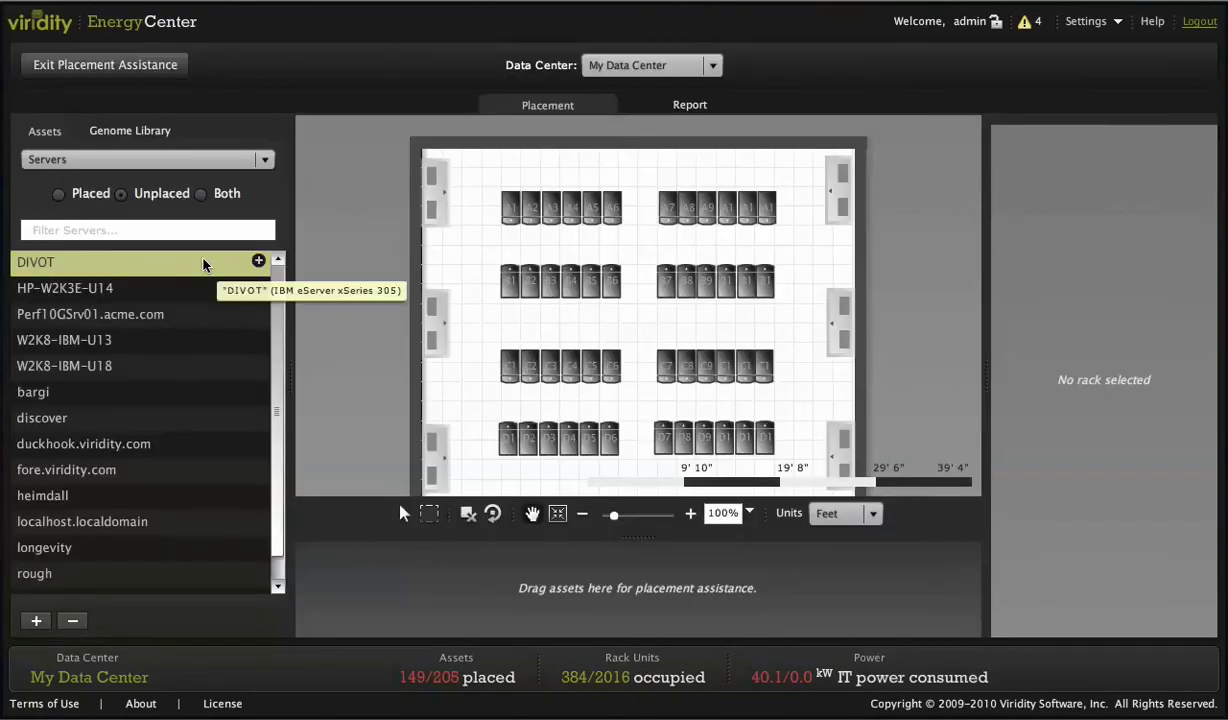
{"action": "left_click", "coordinate": [259, 262]}
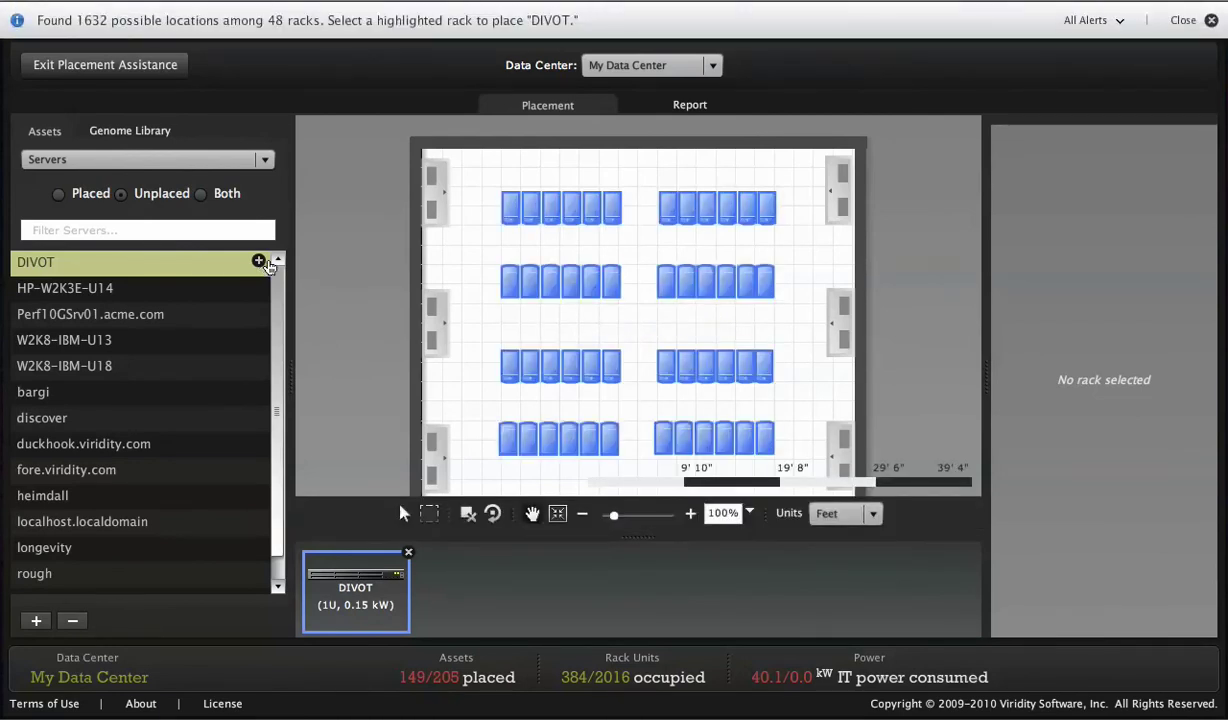
{"action": "left_click", "coordinate": [508, 218]}
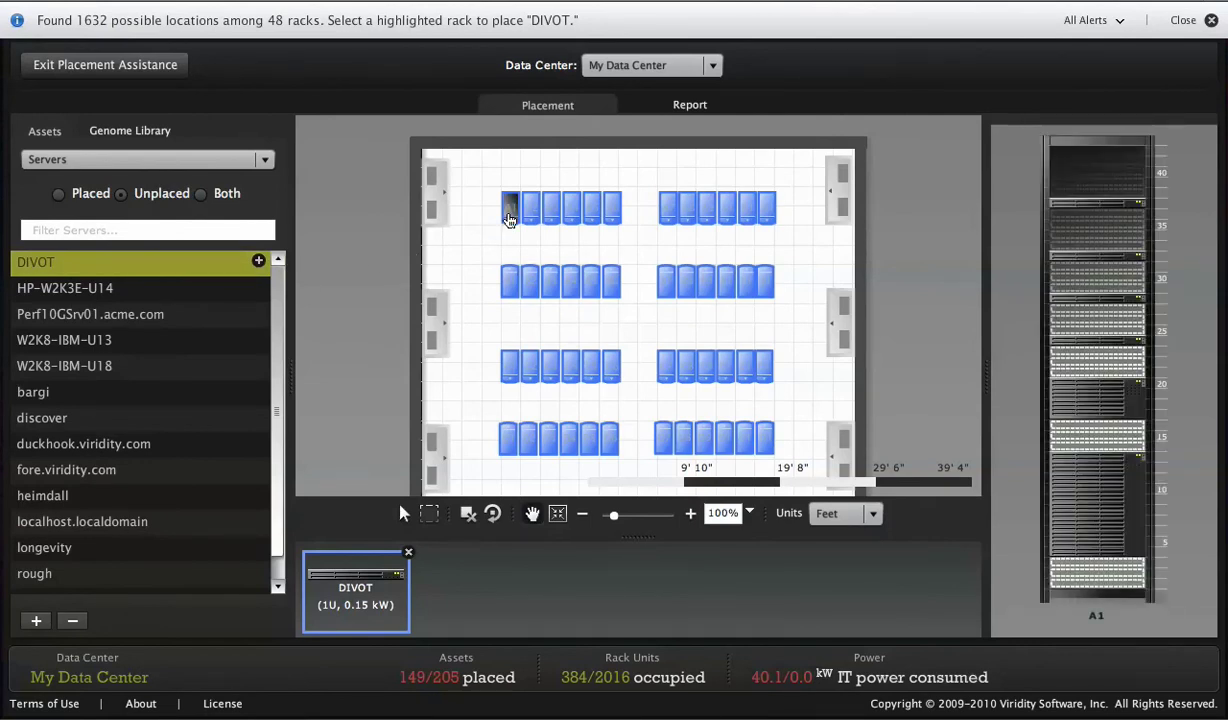